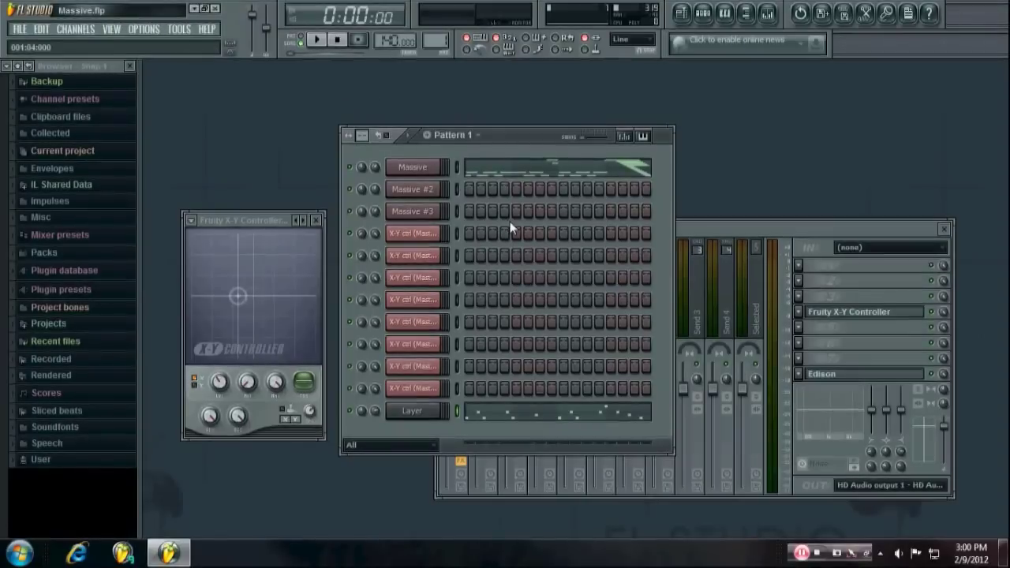
# Open the Massive channel's settings and play Pattern 1 to hear the full sound, then stop playback.
pyautogui.click(412, 166)
pyautogui.press('space')
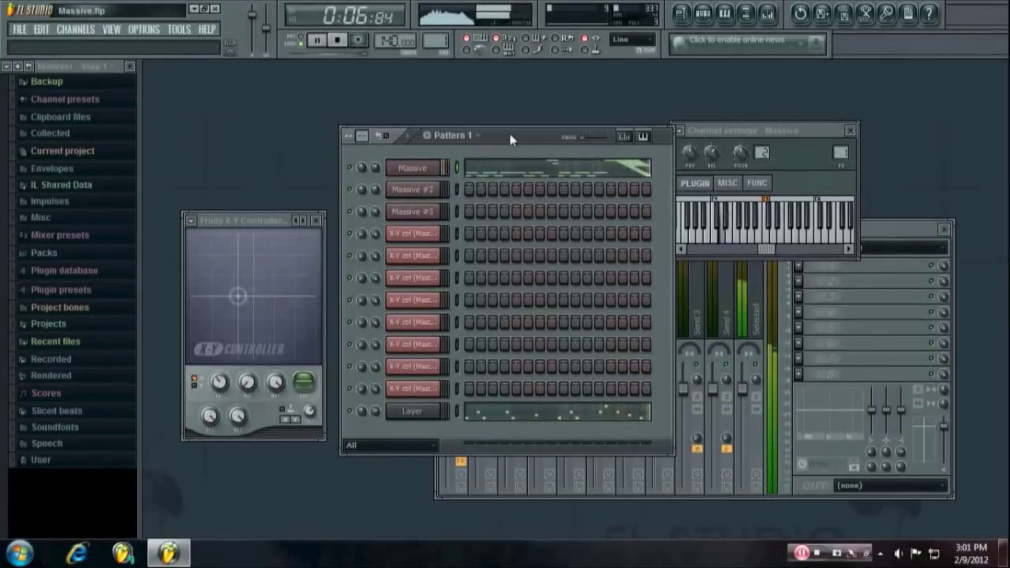
pyautogui.press('space')
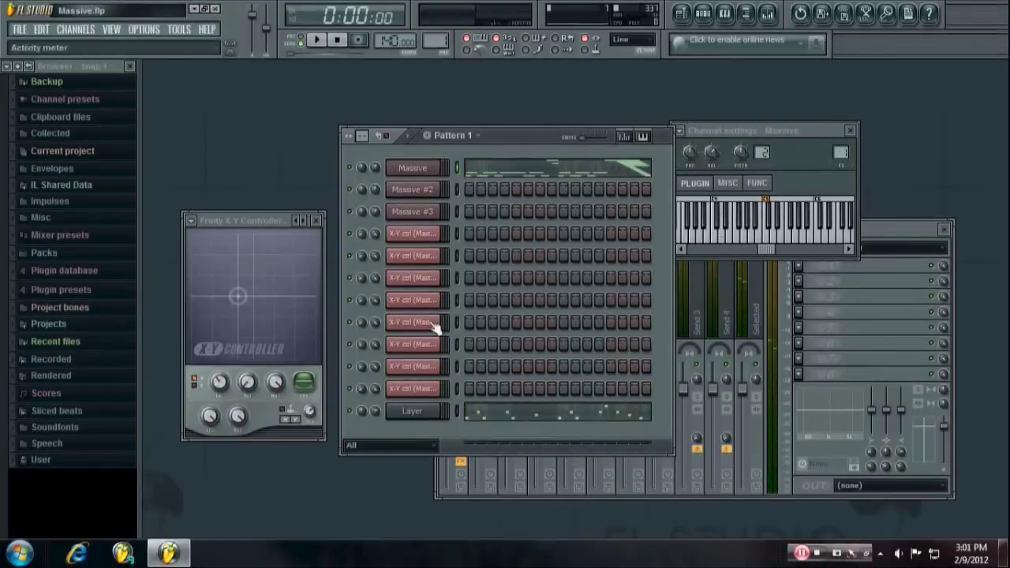
# Cut the notes from the Layer channel and play the pattern without them.
pyautogui.rightClick(426, 419)
pyautogui.moveTo(472, 411)
pyautogui.click(551, 429)
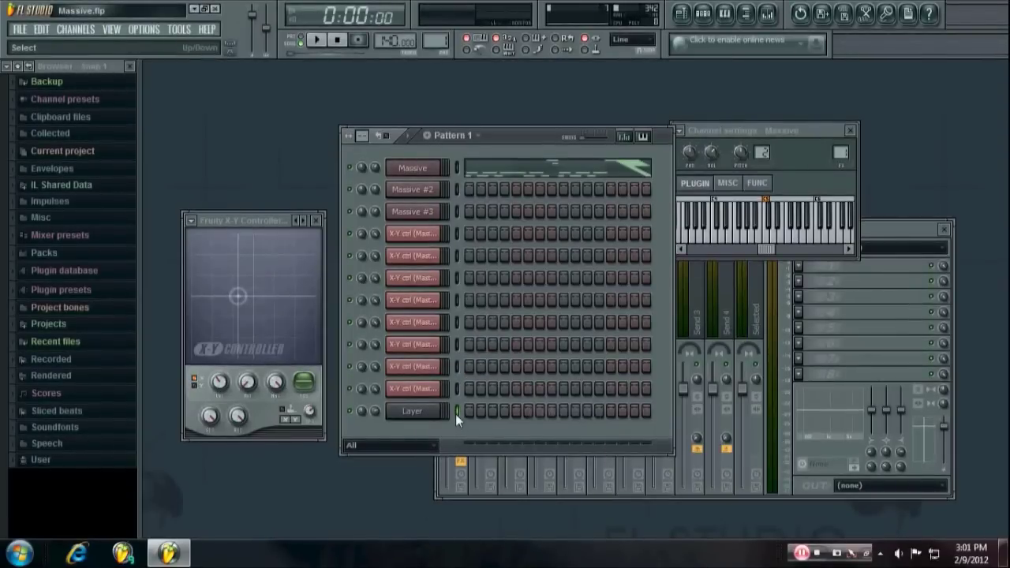
pyautogui.press('space')
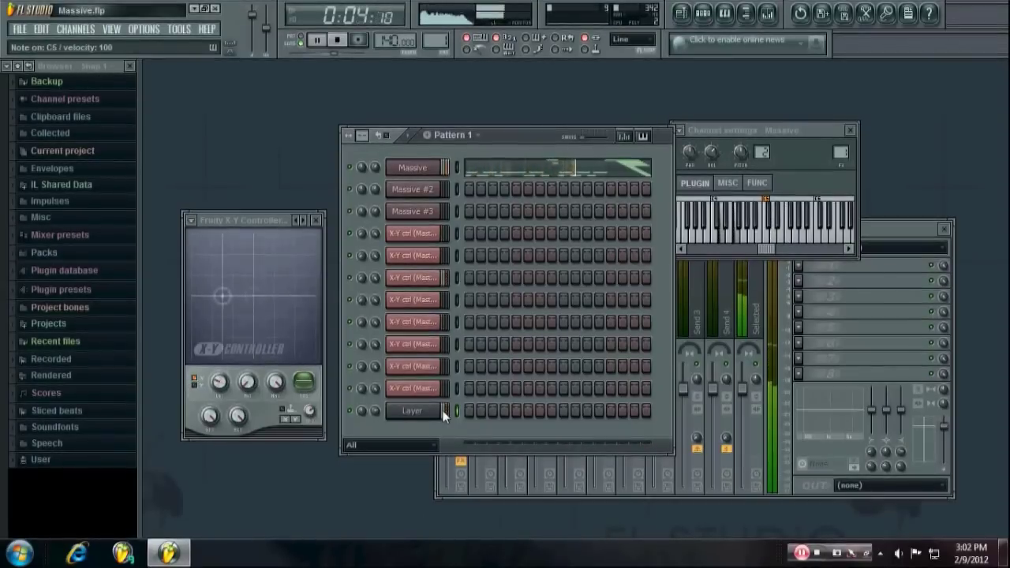
pyautogui.press('space')
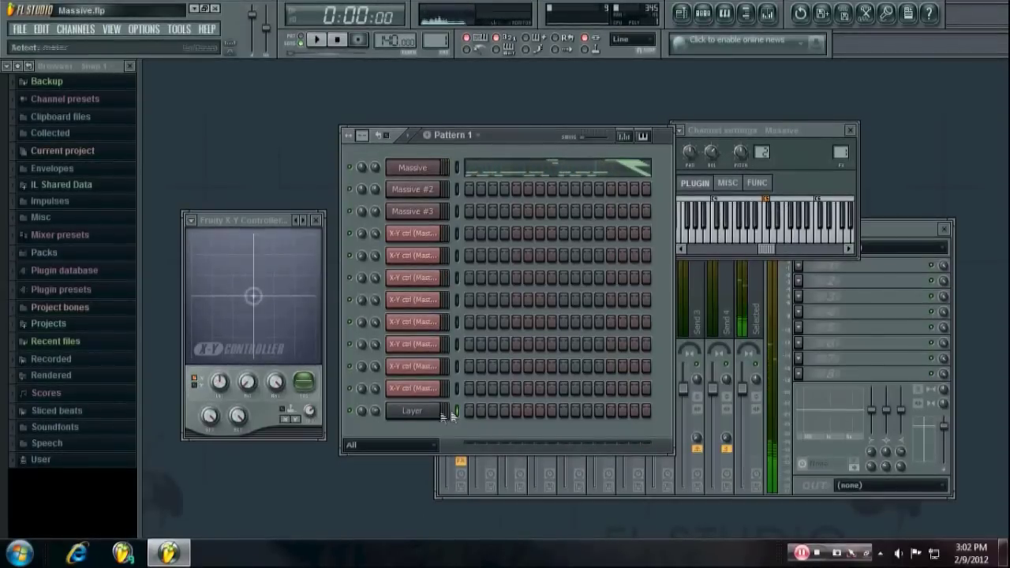
# Paste the cut notes back into the Layer channel.
pyautogui.rightClick(423, 411)
pyautogui.moveTo(489, 413)
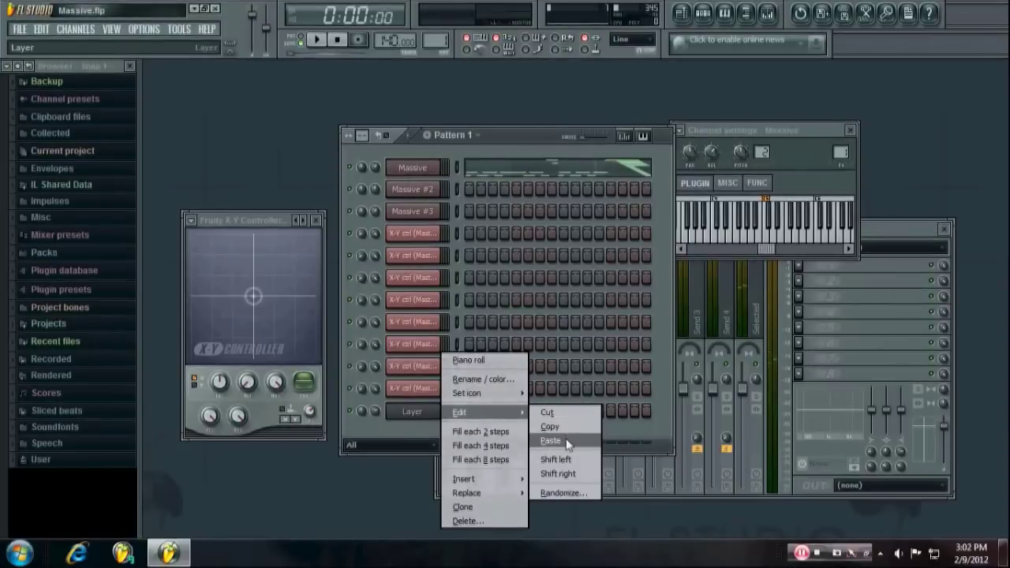
pyautogui.click(566, 438)
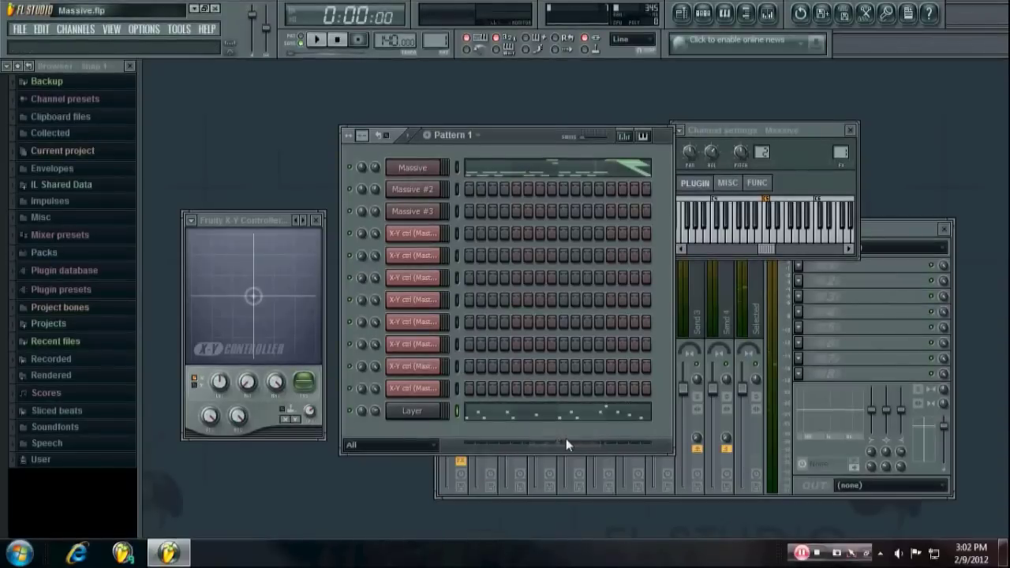
# In Massive #2, enable Sync on 5 LFO and adjust the lower number of its ratio to 2.
pyautogui.click(413, 193)
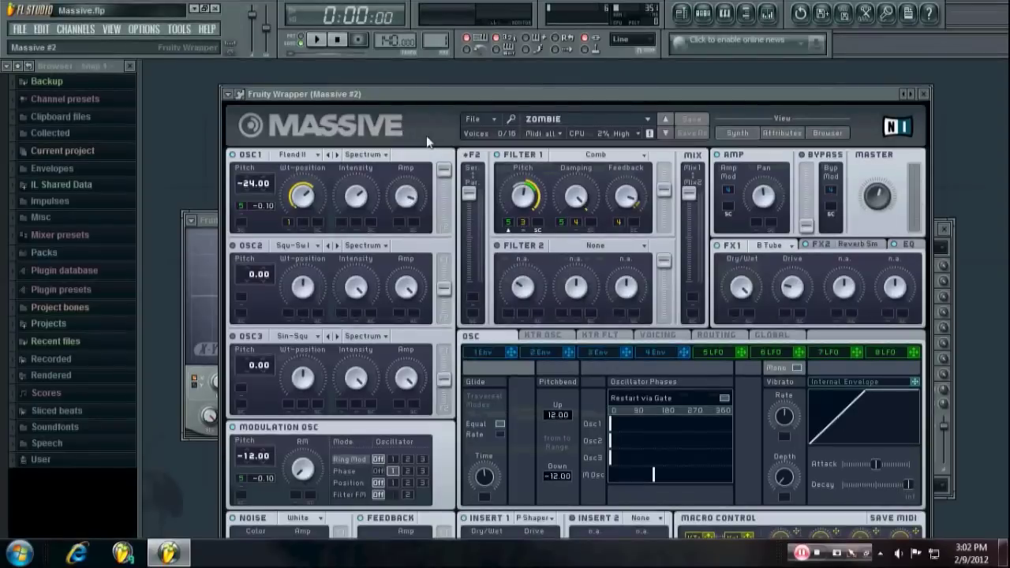
pyautogui.moveTo(473, 93); pyautogui.dragTo(480, 67)
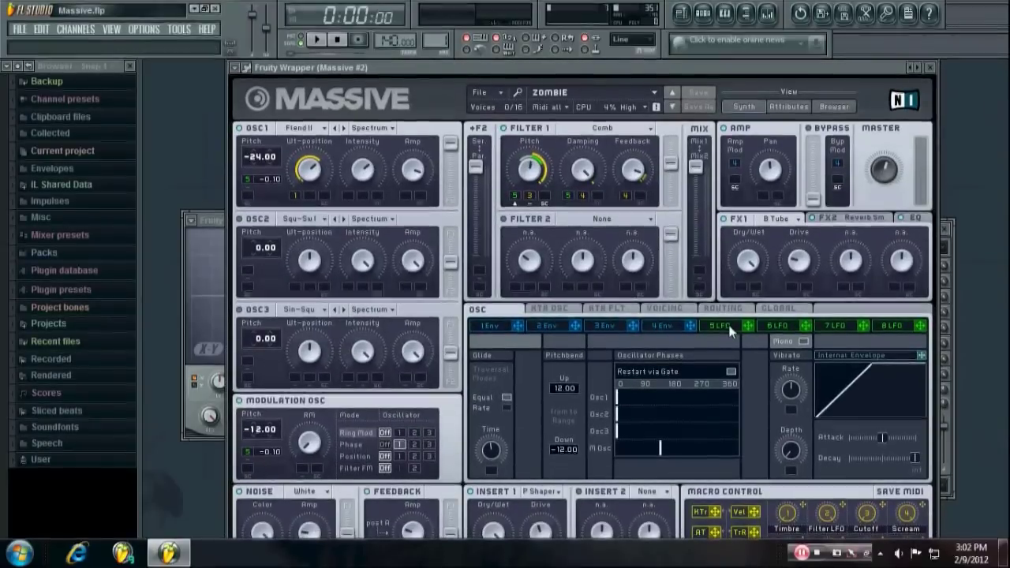
pyautogui.click(726, 326)
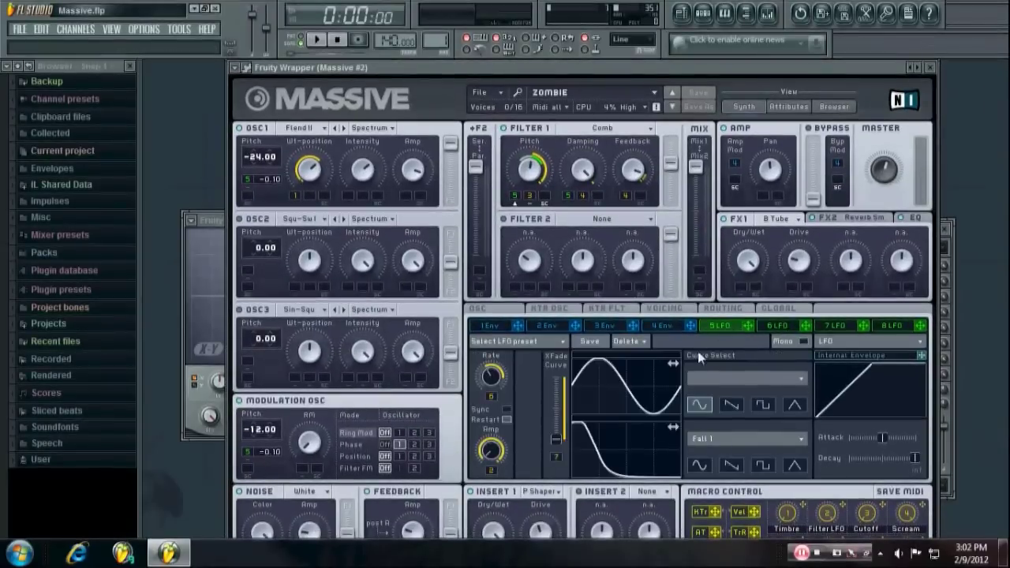
pyautogui.click(509, 410)
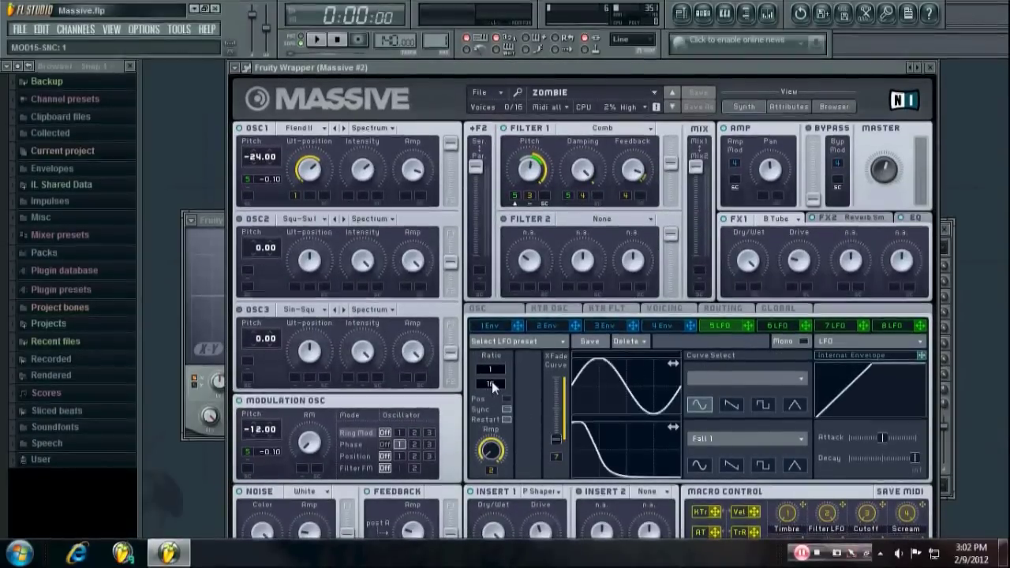
pyautogui.moveTo(496, 394); pyautogui.dragTo(495, 397)
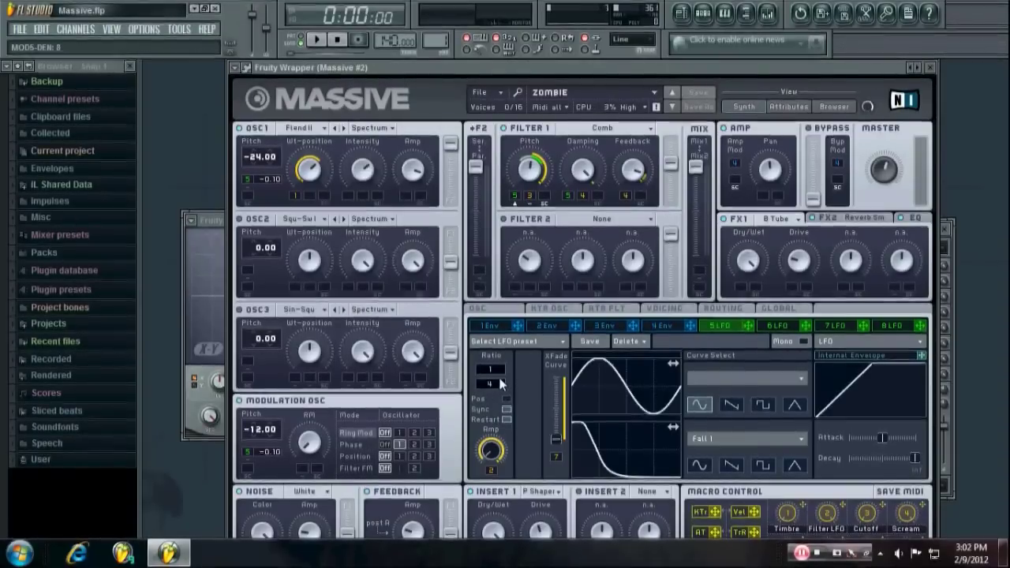
pyautogui.moveTo(500, 380); pyautogui.dragTo(498, 386)
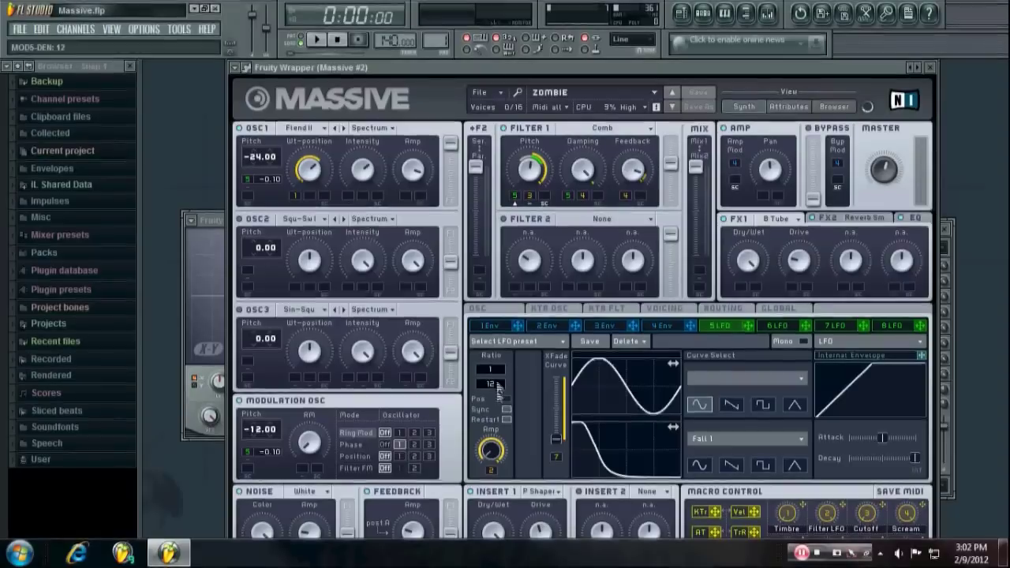
# Link Massive #2's last tweaked LFO ratio parameter to the internal controller X-Y ctrl (Master) - X and close the plugin window.
pyautogui.click(178, 30)
pyautogui.moveTo(204, 177)
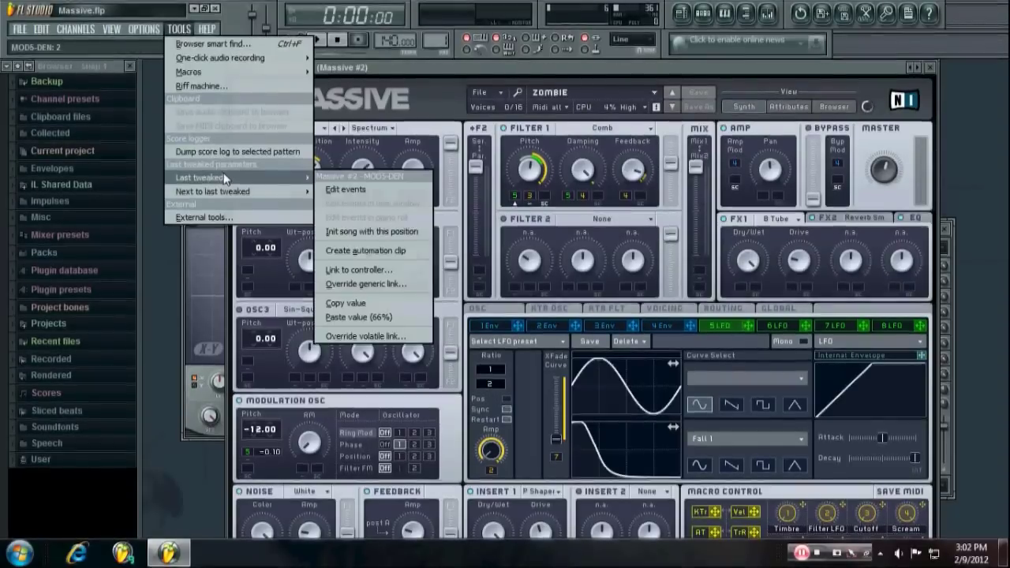
pyautogui.click(390, 270)
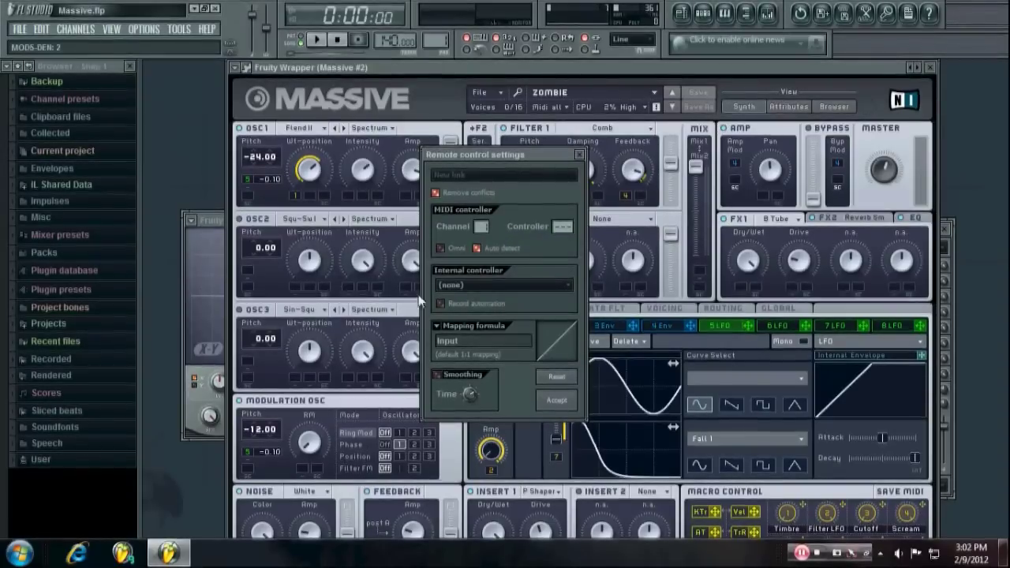
pyautogui.click(483, 285)
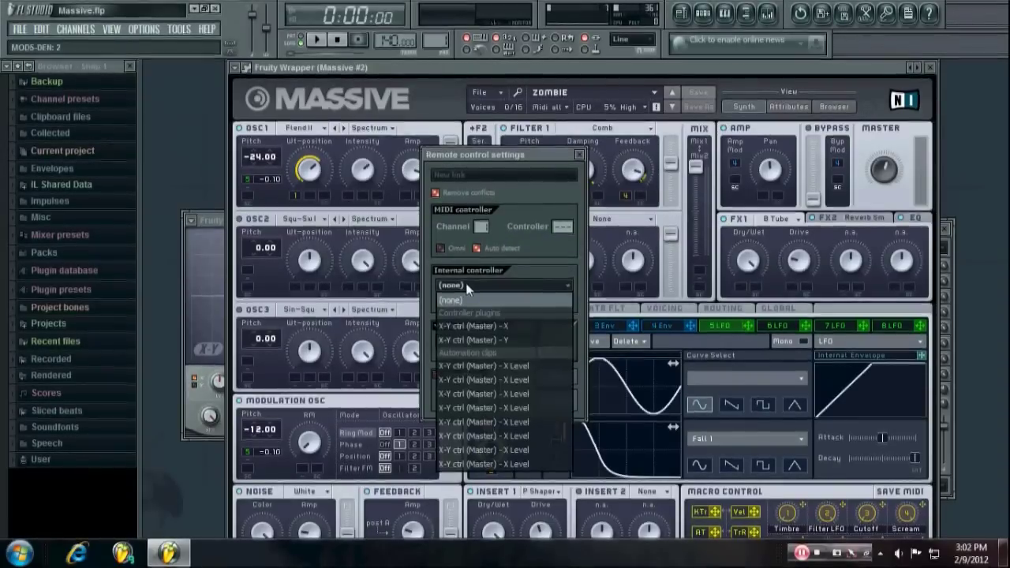
pyautogui.click(496, 329)
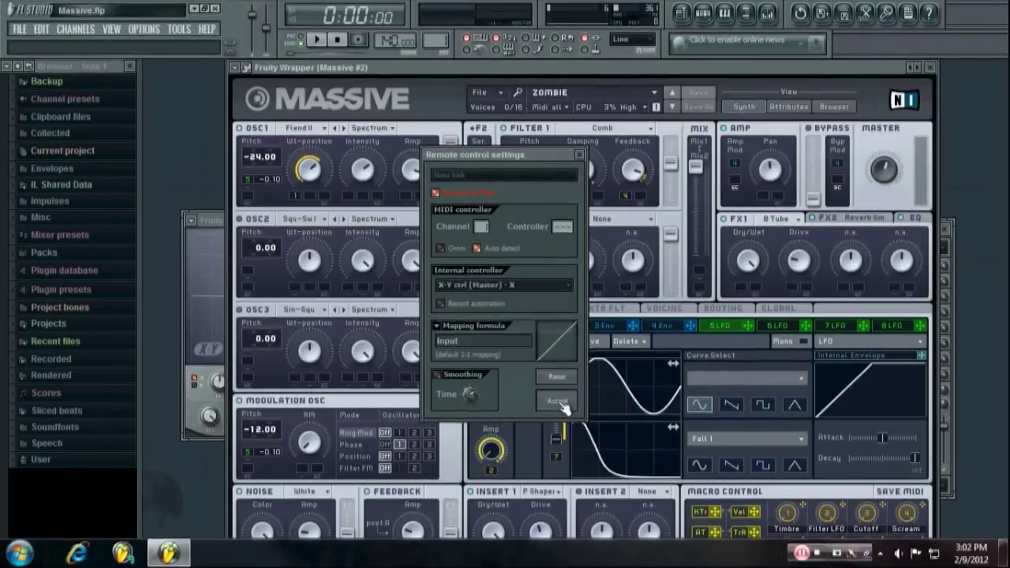
pyautogui.click(558, 401)
pyautogui.click(931, 68)
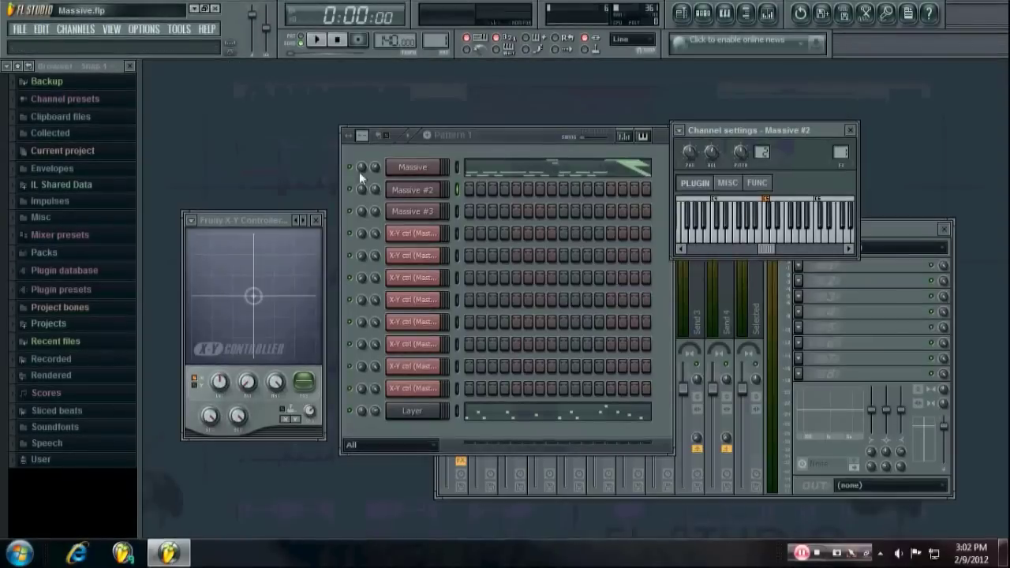
# Copy the Massive channel's notes into Massive #2 and play the pattern with both channels.
pyautogui.rightClick(439, 166)
pyautogui.moveTo(469, 237)
pyautogui.click(547, 253)
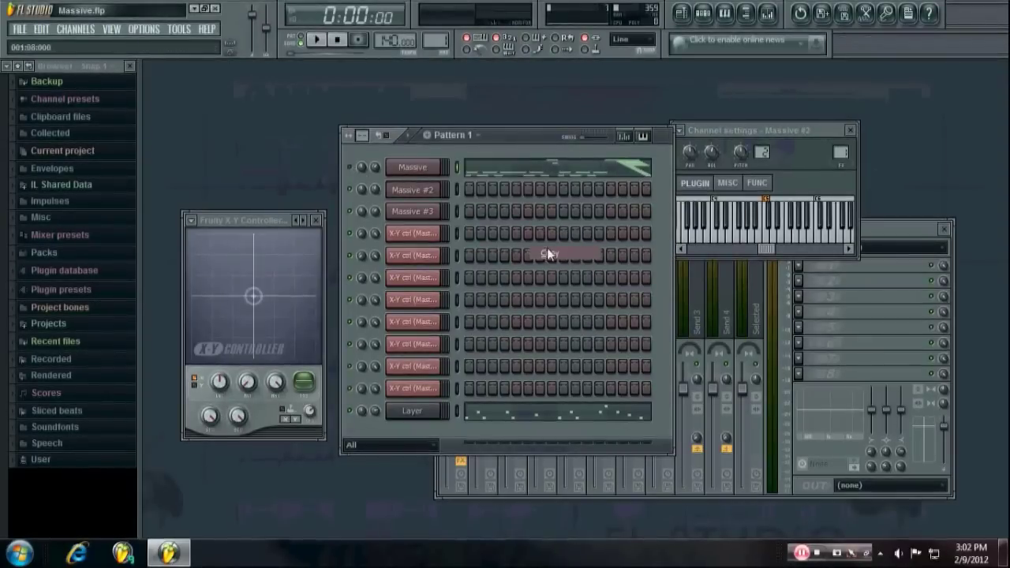
pyautogui.rightClick(440, 190)
pyautogui.moveTo(492, 264)
pyautogui.click(552, 290)
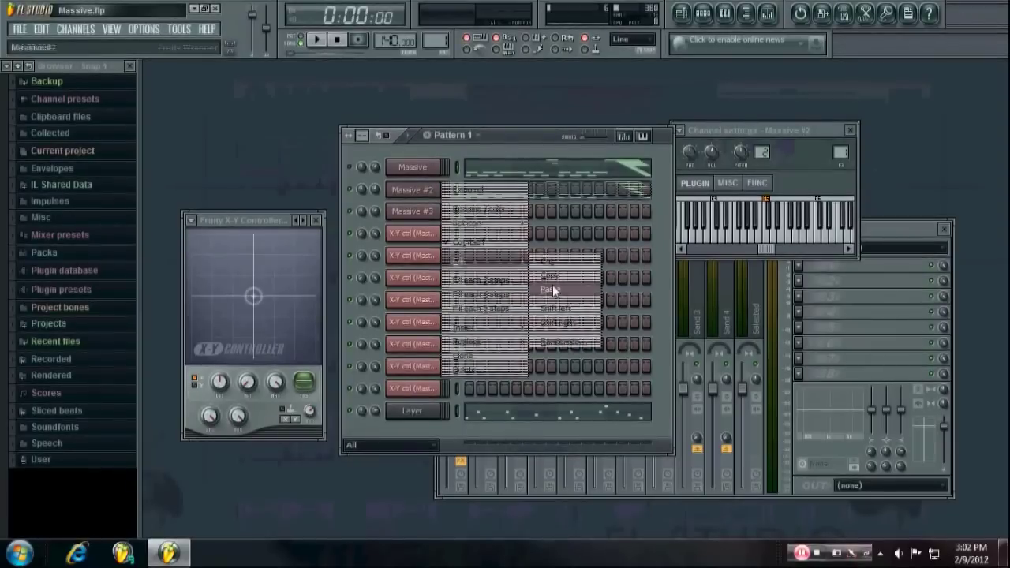
pyautogui.press('space')
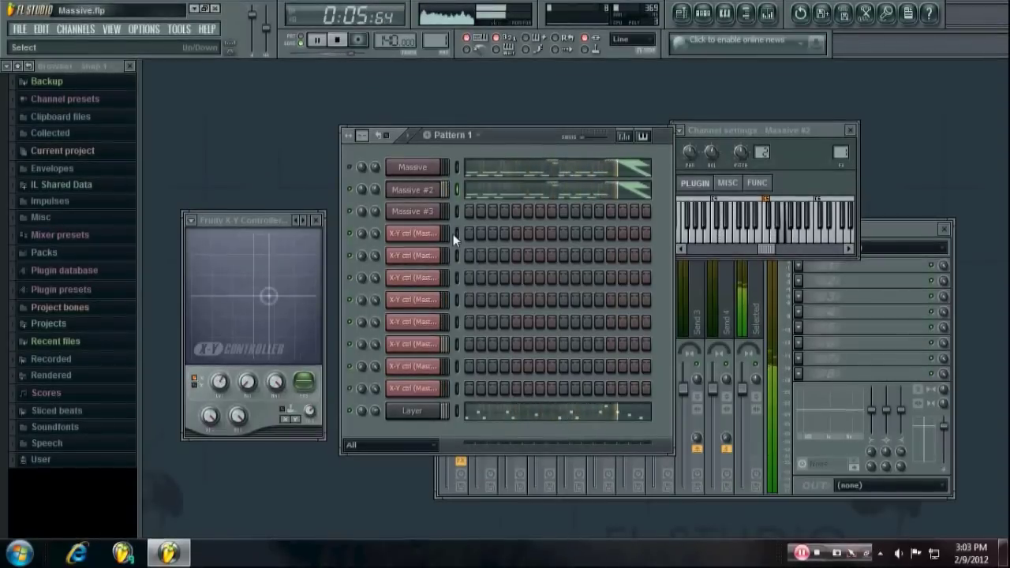
pyautogui.press('space')
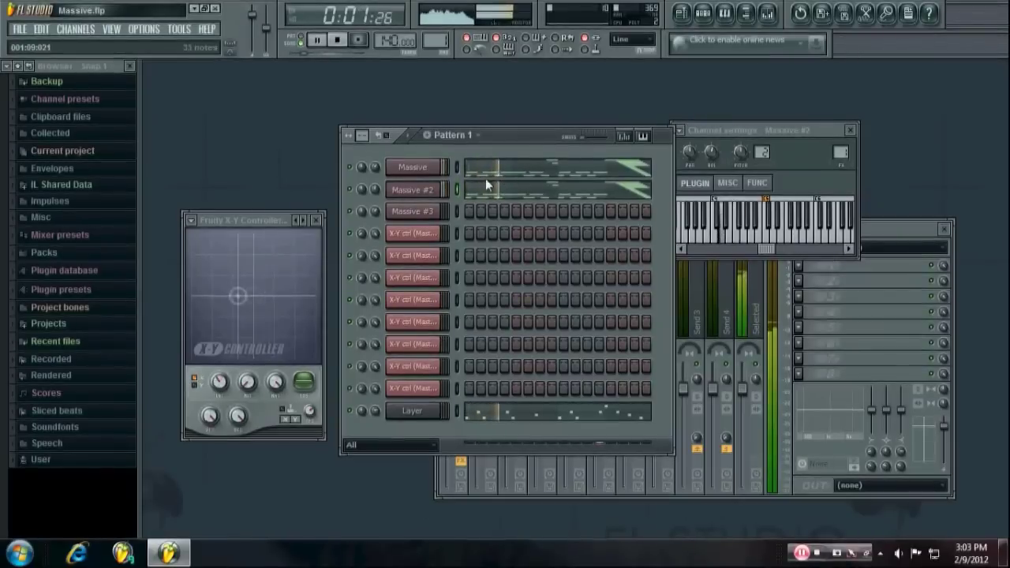
# Link the lower 5 LFO ratio value in the first Massive to X-Y ctrl (Master) - X with Remove conflicts turned off.
pyautogui.click(416, 172)
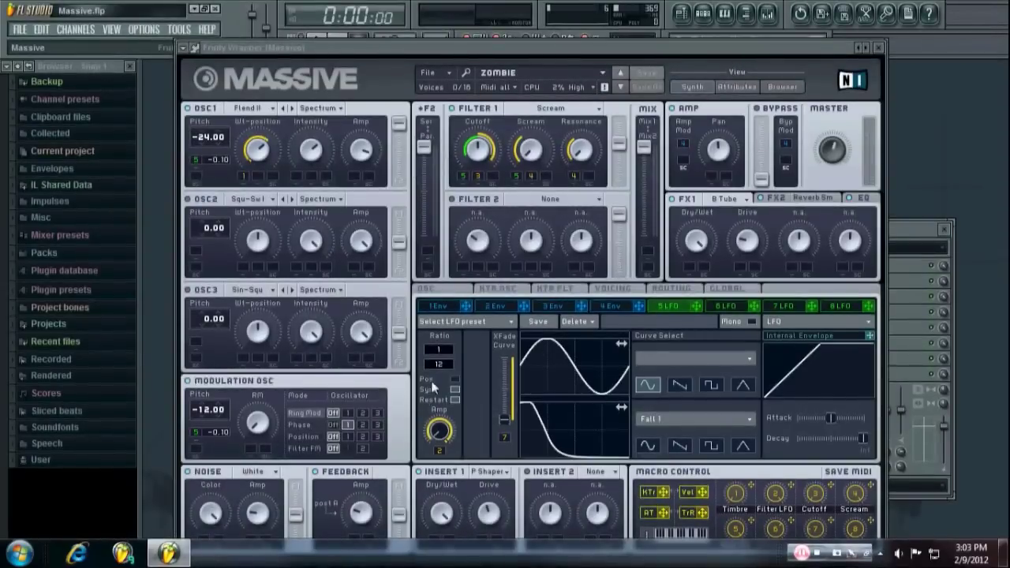
pyautogui.click(179, 29)
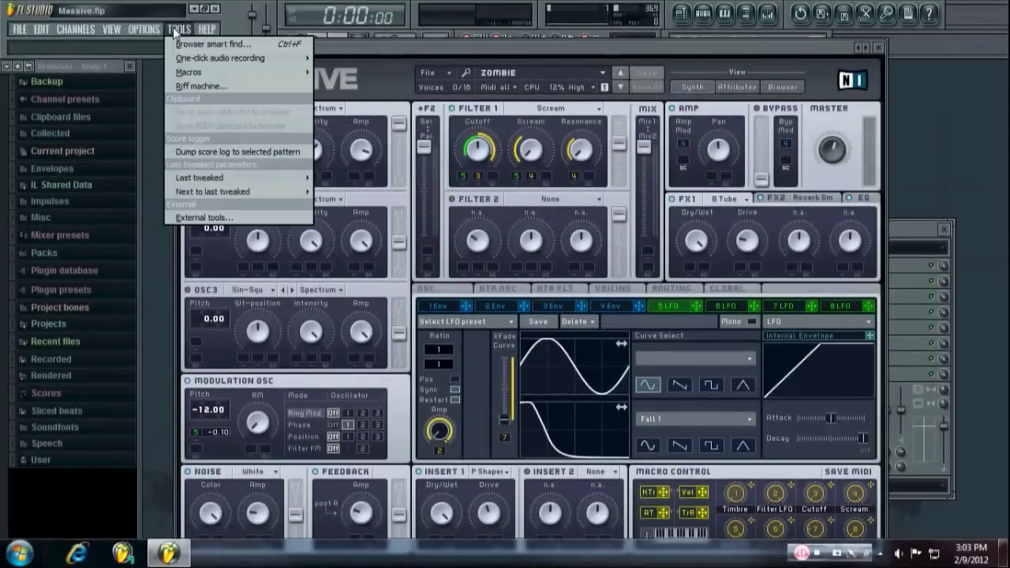
pyautogui.moveTo(221, 177)
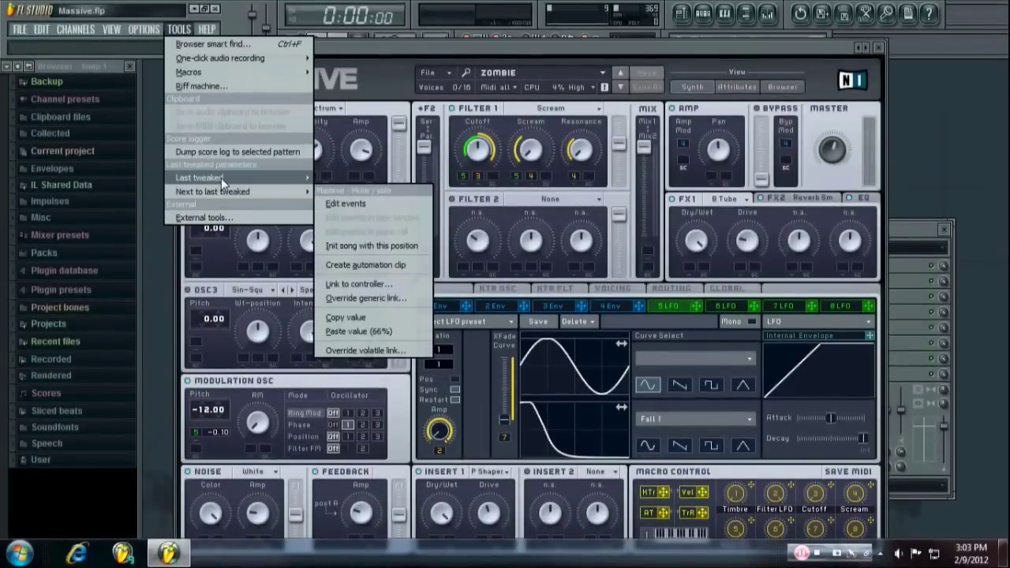
pyautogui.click(359, 269)
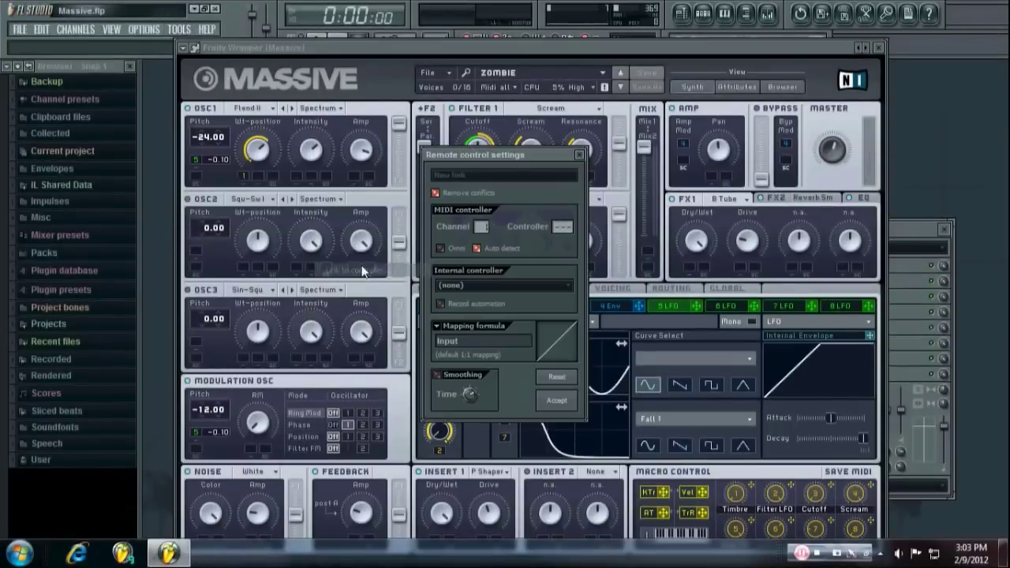
pyautogui.click(457, 285)
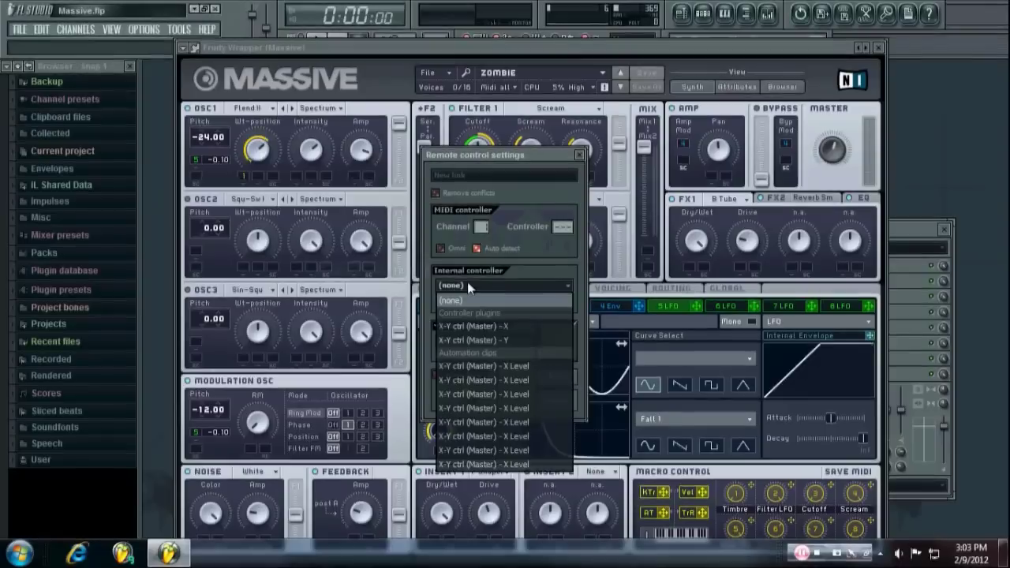
pyautogui.click(491, 325)
pyautogui.click(556, 400)
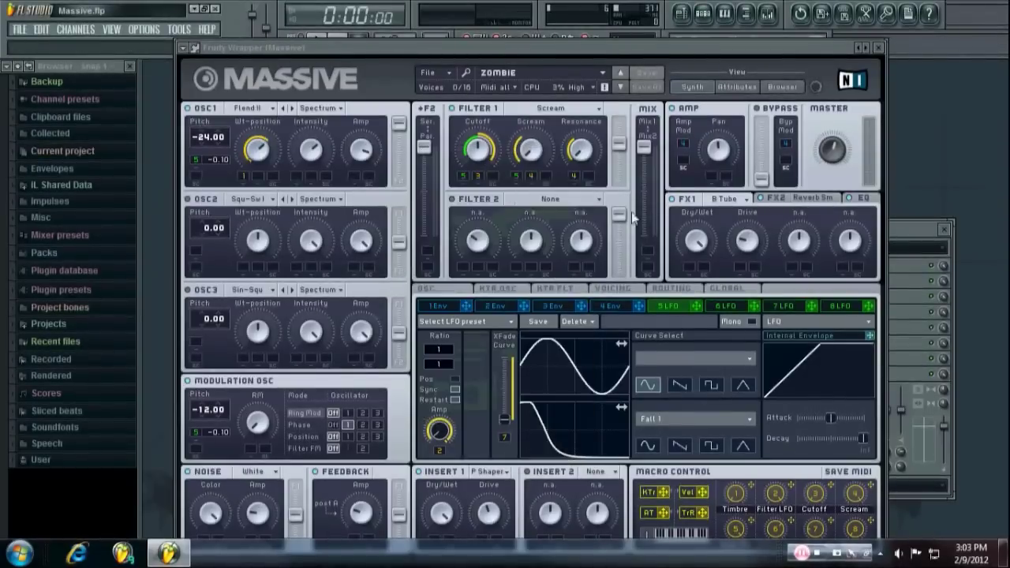
pyautogui.click(880, 50)
# Play the pattern with both linked Massive channels, reposition the channel rack, and close the Massive channel settings.
pyautogui.press('space')
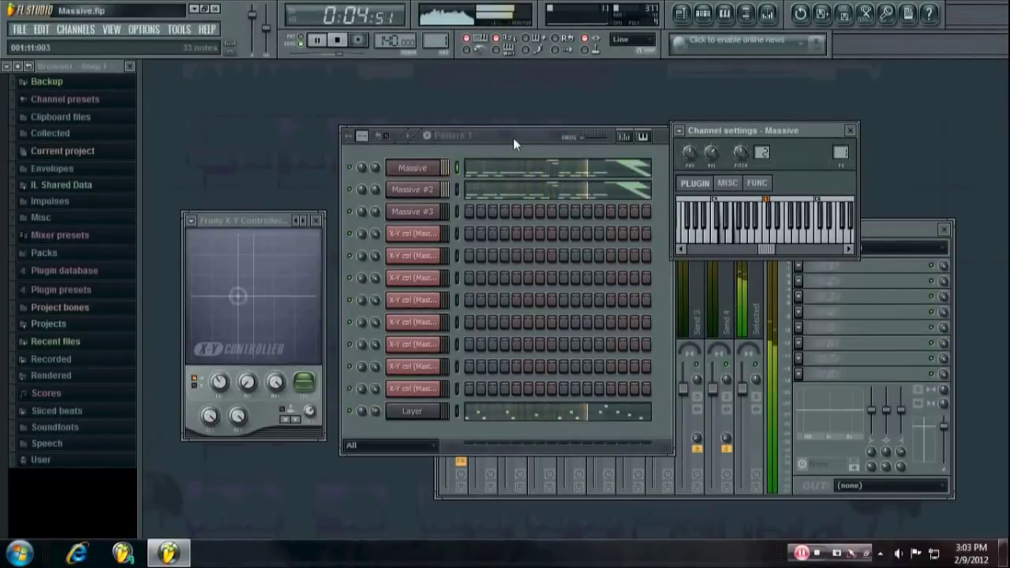
pyautogui.moveTo(513, 137); pyautogui.dragTo(531, 119)
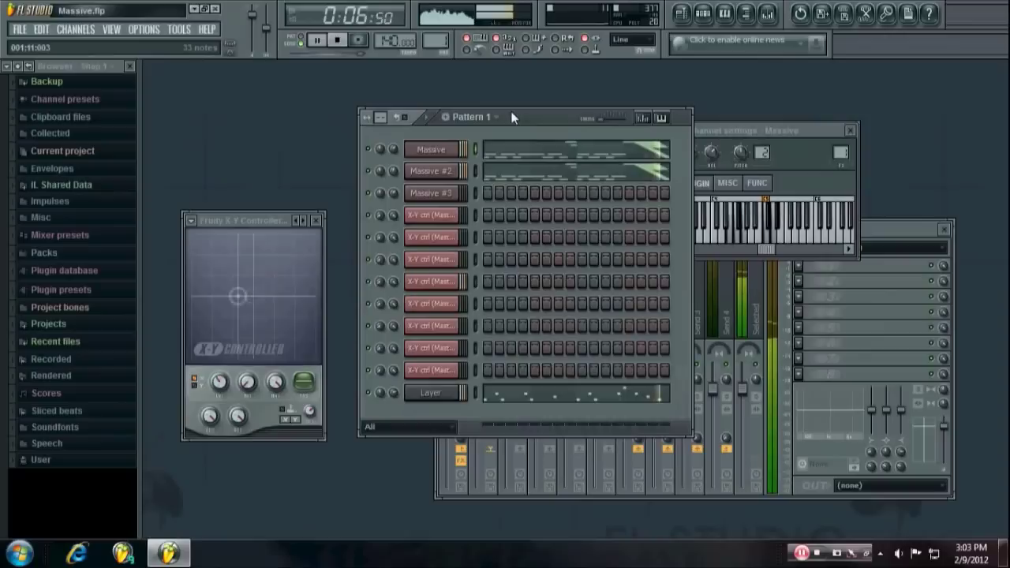
pyautogui.press('space')
pyautogui.click(850, 131)
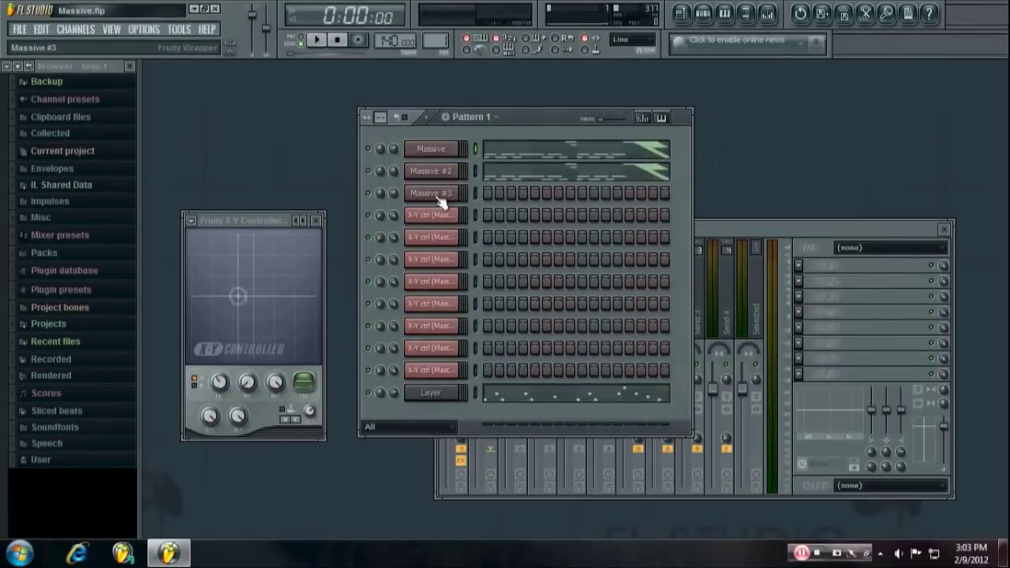
# Add a Fruity X-Y Controller to the second effect slot of the Insert 1 mixer track.
pyautogui.click(713, 230)
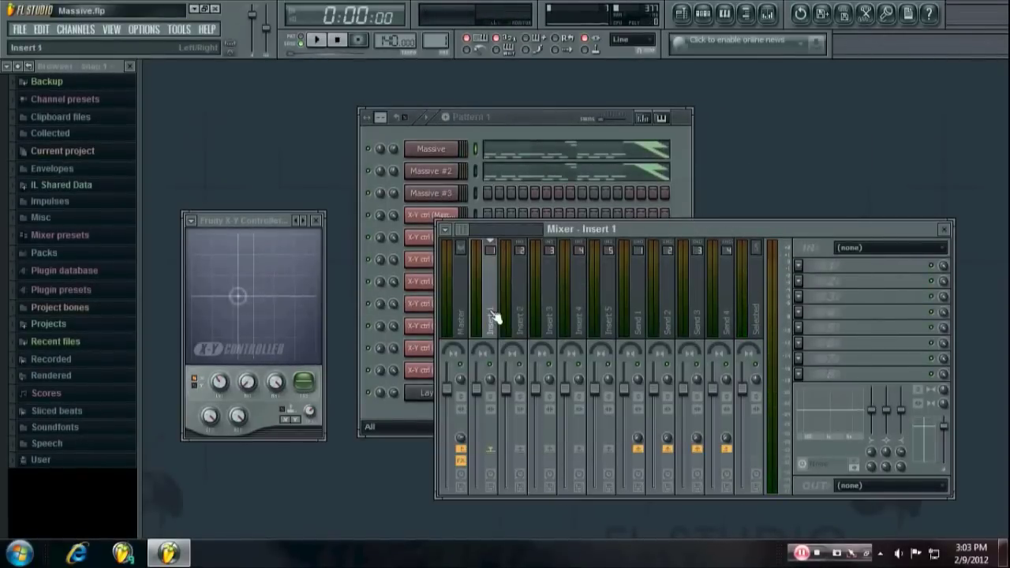
pyautogui.click(798, 281)
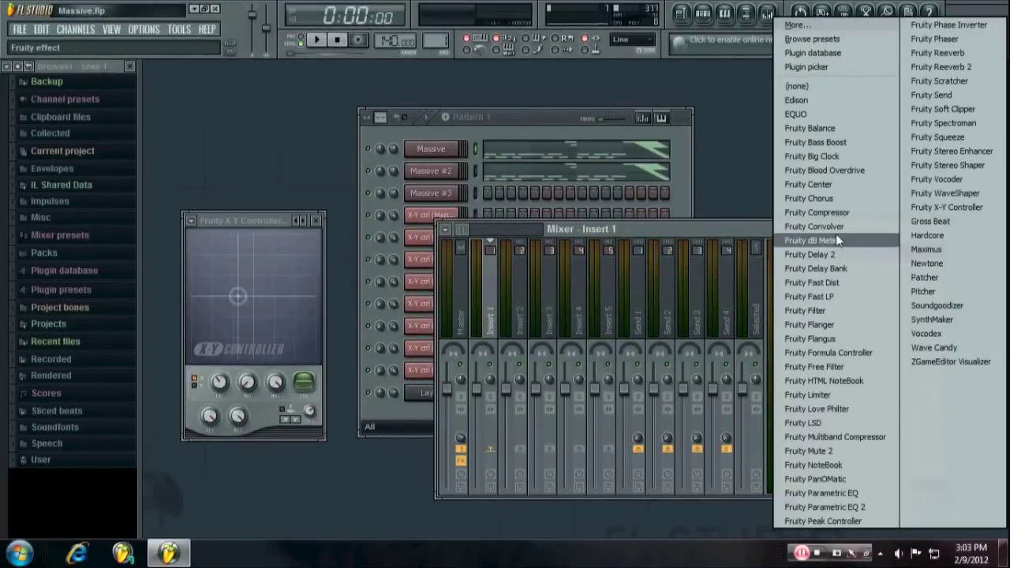
pyautogui.click(848, 131)
# Close the Master track's X-Y Controller window and rearrange the new controller and mixer windows.
pyautogui.moveTo(279, 200); pyautogui.dragTo(614, 154)
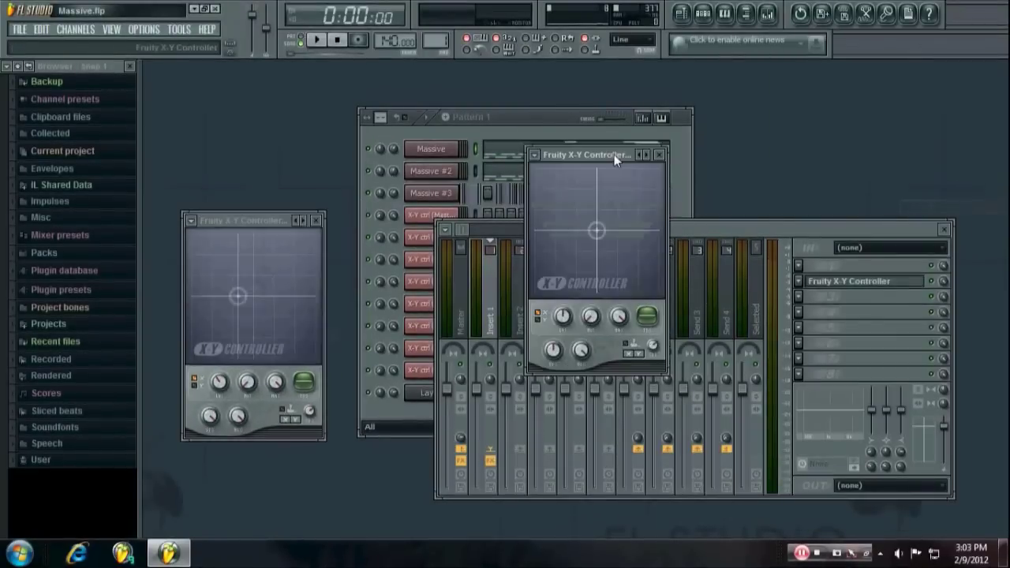
pyautogui.click(317, 222)
pyautogui.moveTo(723, 230); pyautogui.dragTo(792, 266)
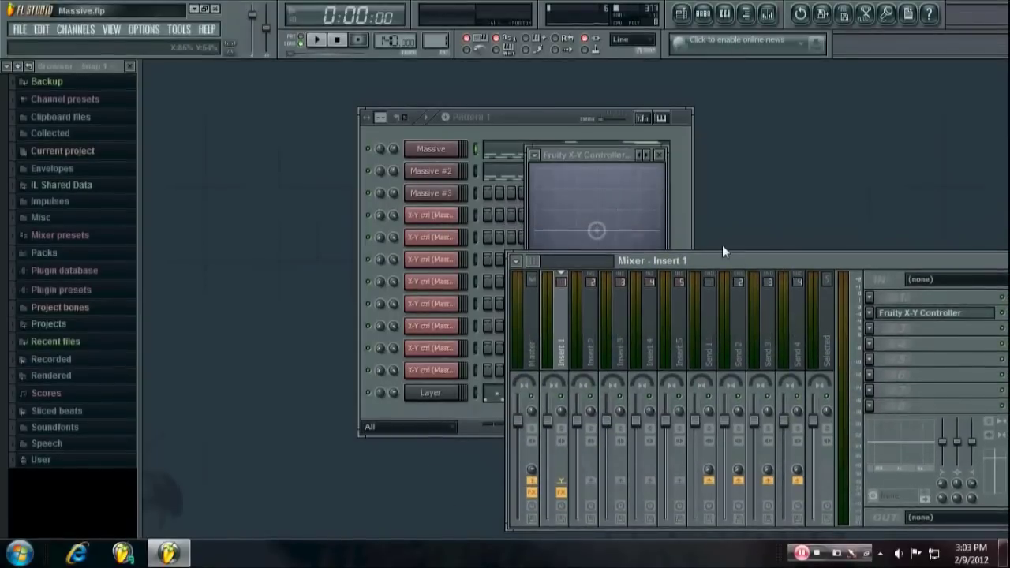
# Open the playlist, move it lower in the workspace, and bring the channel rack to the front.
pyautogui.click(683, 14)
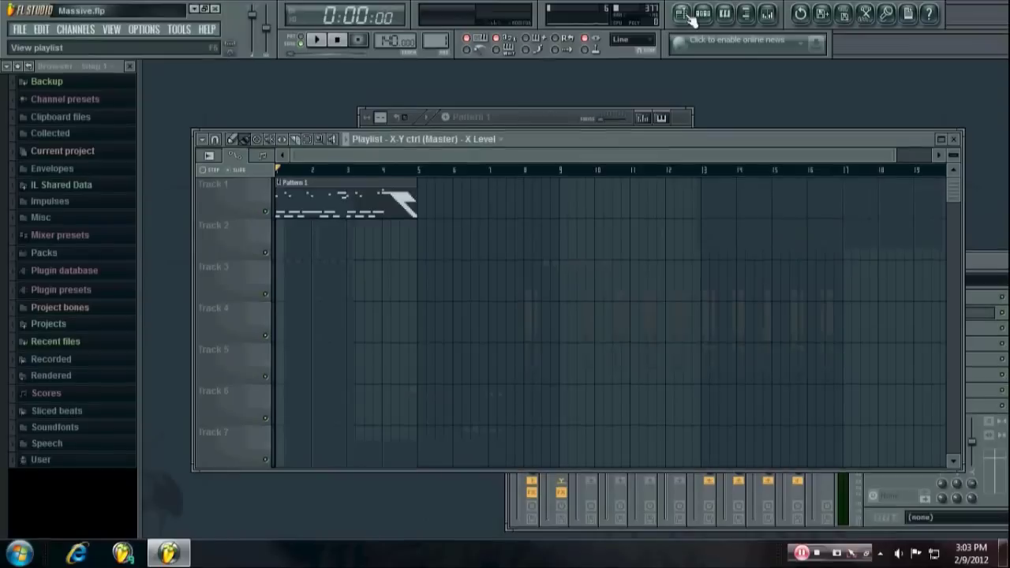
pyautogui.moveTo(684, 138); pyautogui.dragTo(686, 244)
pyautogui.click(534, 134)
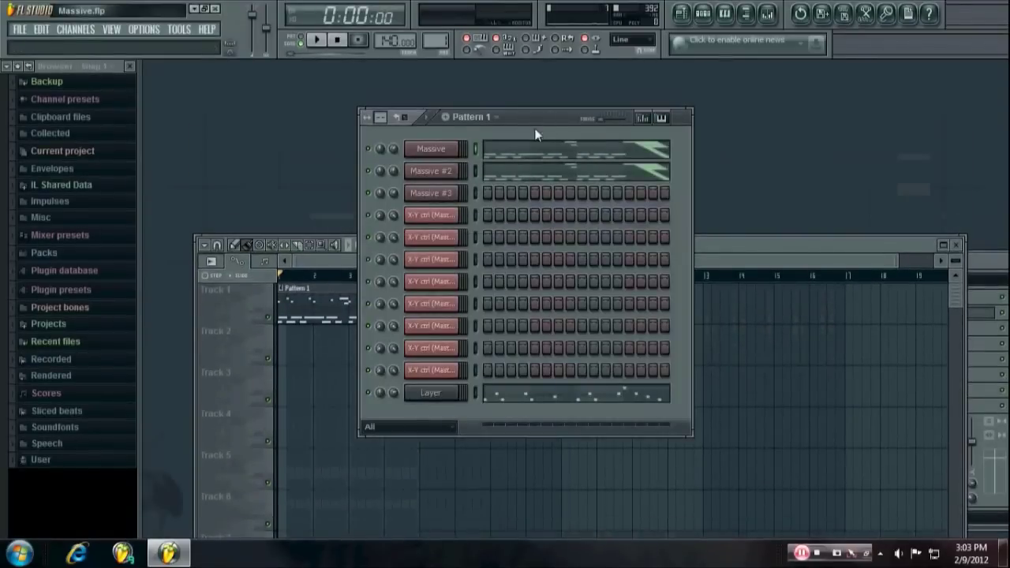
# Copy the Massive #2 channel's notes into Massive #3, and close the Massive #3 plugin and channel settings windows.
pyautogui.click(439, 194)
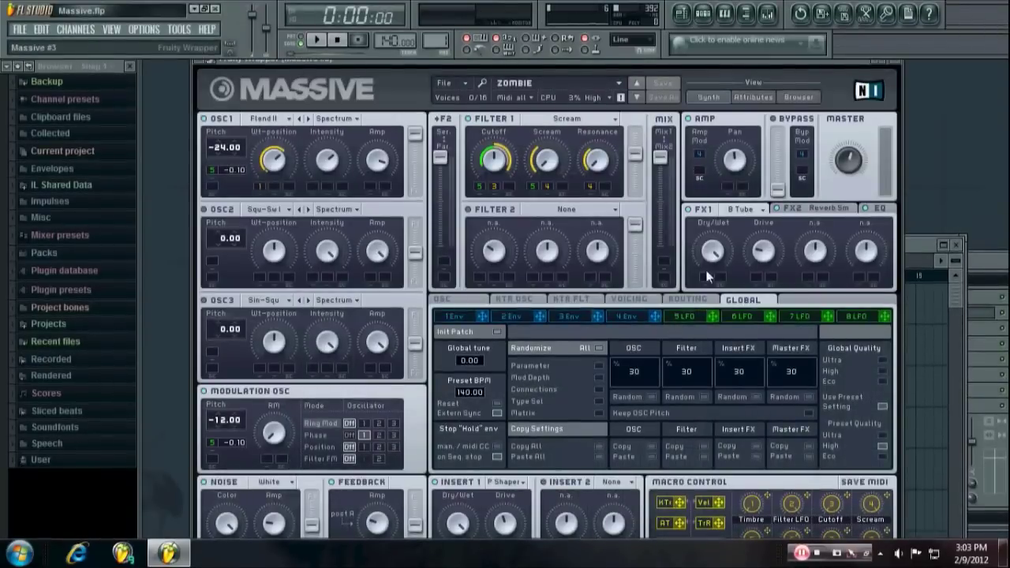
pyautogui.click(702, 14)
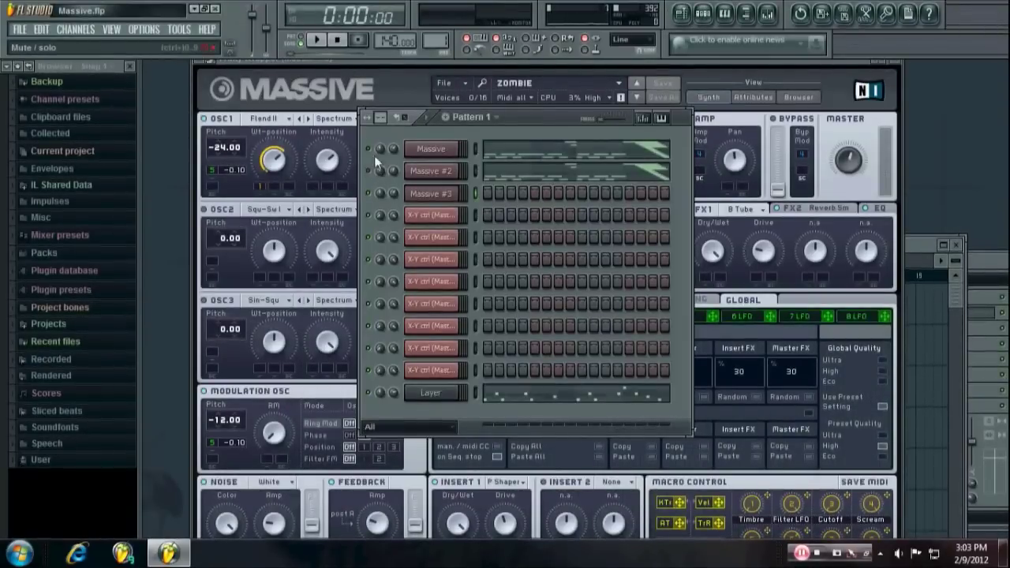
pyautogui.rightClick(459, 164)
pyautogui.moveTo(489, 241)
pyautogui.click(564, 257)
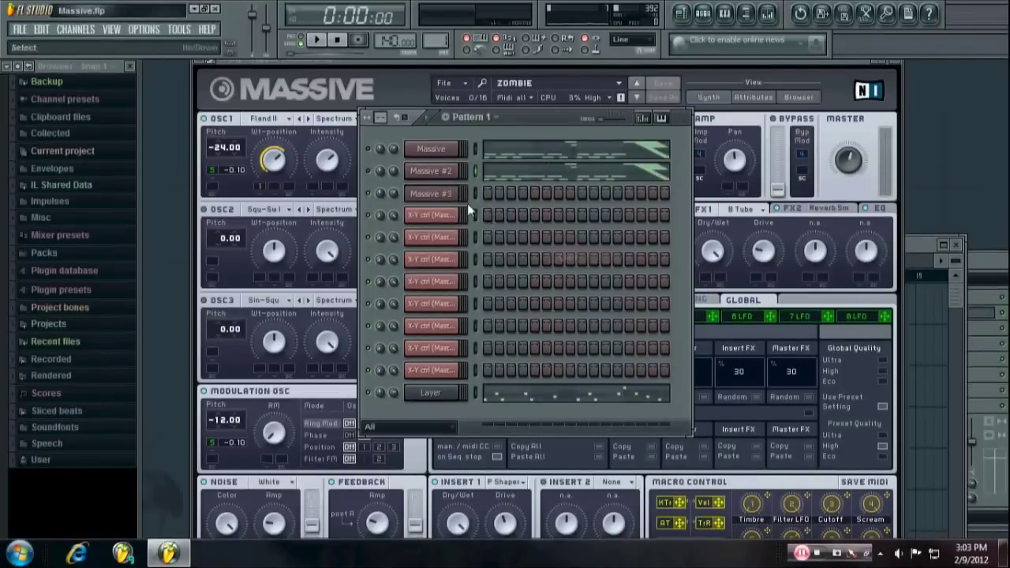
pyautogui.rightClick(465, 201)
pyautogui.moveTo(496, 267)
pyautogui.click(564, 293)
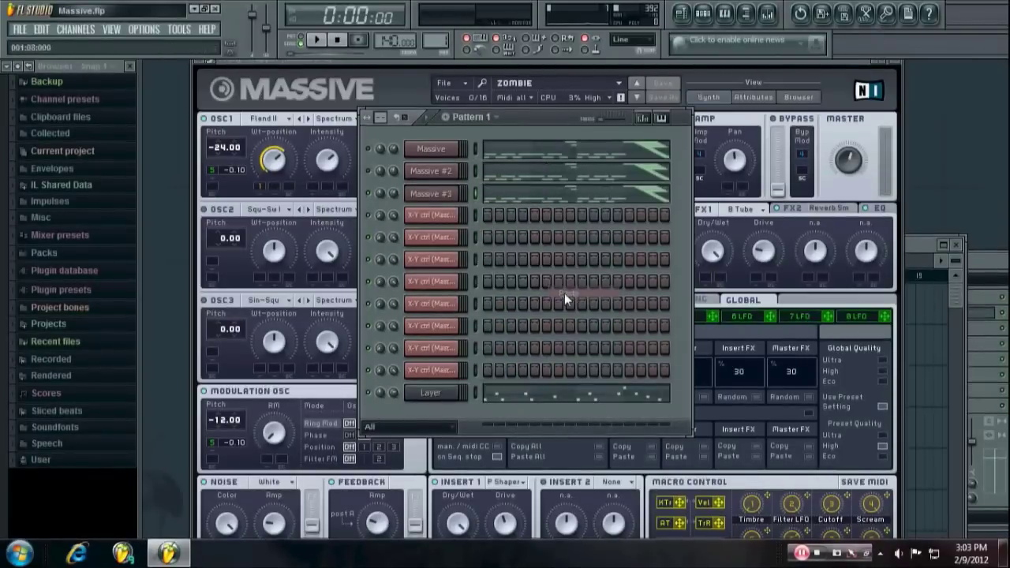
pyautogui.click(897, 66)
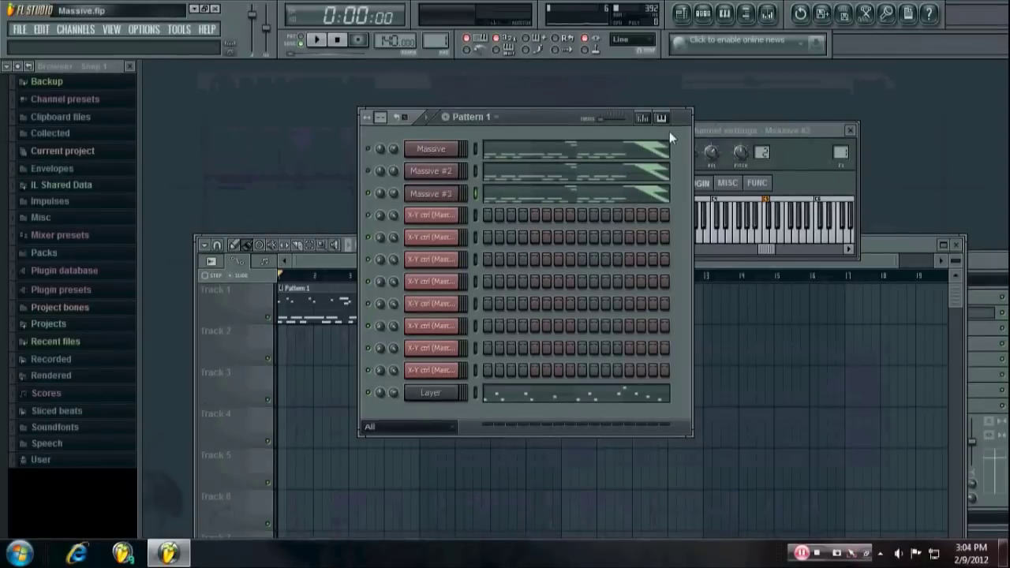
pyautogui.click(852, 131)
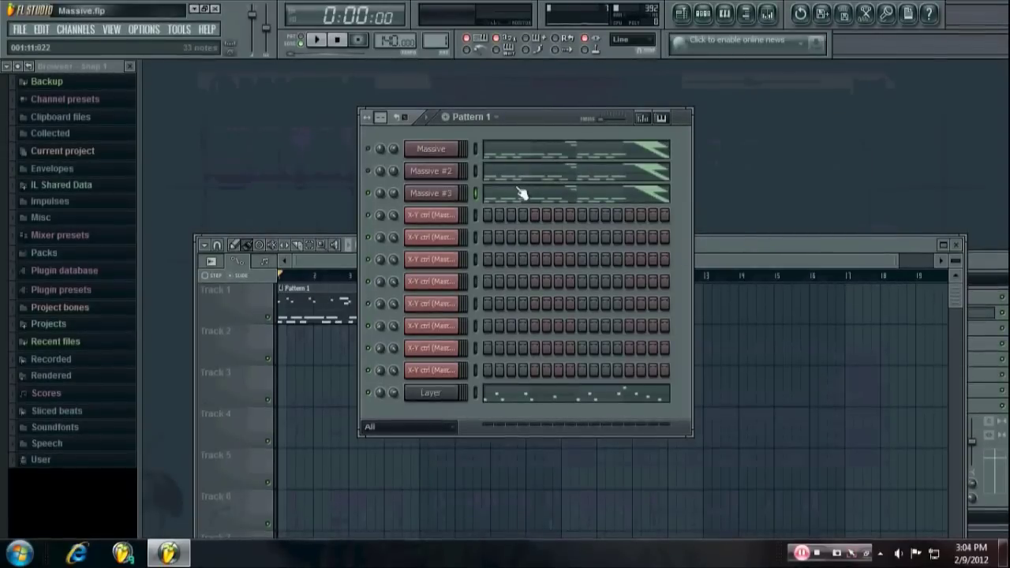
# Reopen Massive #3, detach its plugin window, and move it up to reveal the whole interface.
pyautogui.click(432, 197)
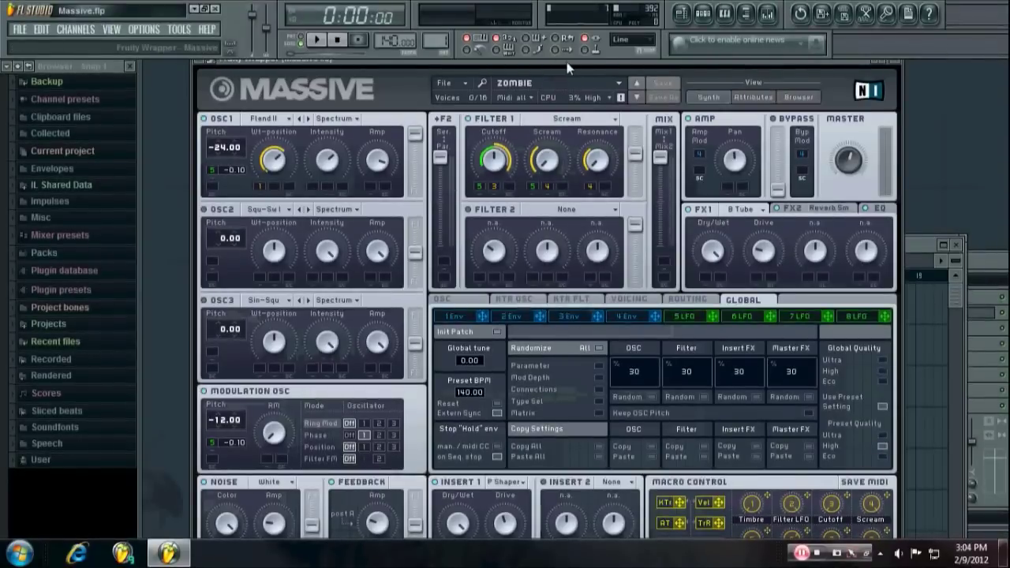
pyautogui.moveTo(566, 65); pyautogui.dragTo(576, 98)
pyautogui.click(209, 92)
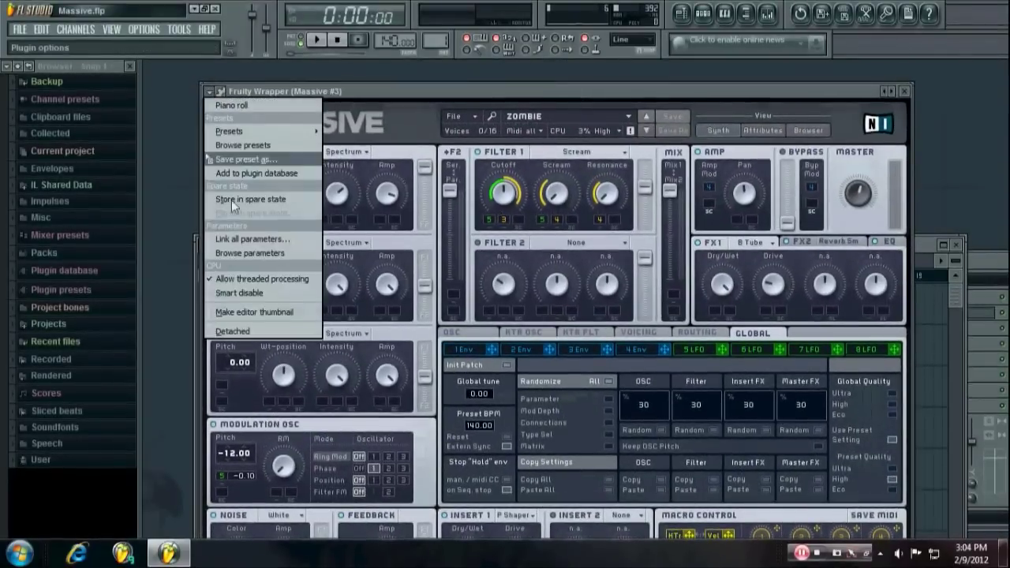
pyautogui.click(237, 330)
pyautogui.moveTo(539, 90); pyautogui.dragTo(539, 1)
# In Massive #3's 5 LFO, turn on Sync and set the lower ratio value to 1.
pyautogui.click(695, 260)
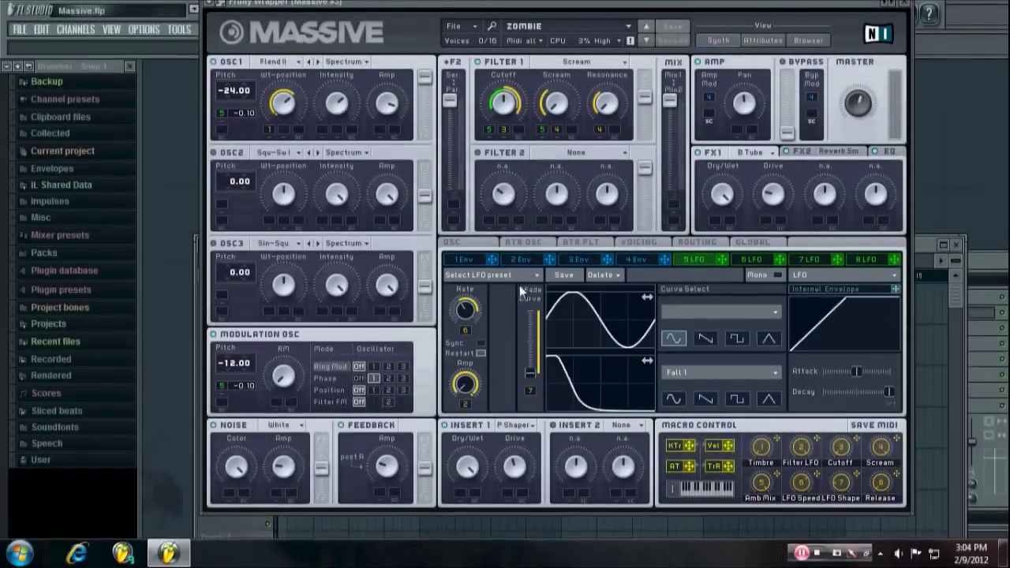
pyautogui.click(479, 341)
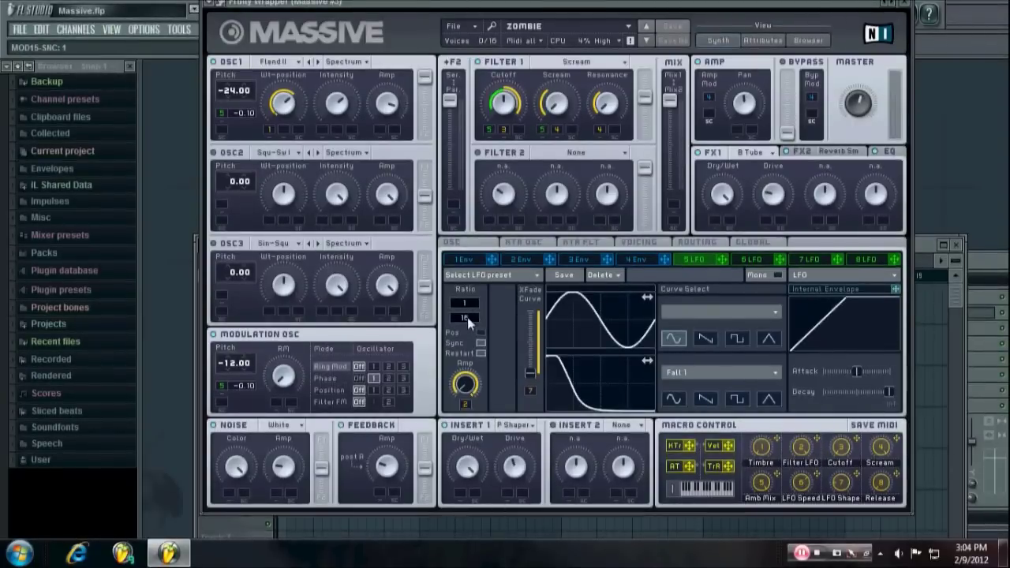
pyautogui.moveTo(467, 316); pyautogui.dragTo(467, 307)
pyautogui.scroll(-16, 468, 316)
pyautogui.moveTo(469, 342); pyautogui.dragTo(469, 387)
pyautogui.moveTo(523, 6); pyautogui.dragTo(520, 122)
# Copy the last tweaked Massive #3 ratio value and paste it onto the X level of Insert 1's Fruity X-Y Controller.
pyautogui.click(180, 29)
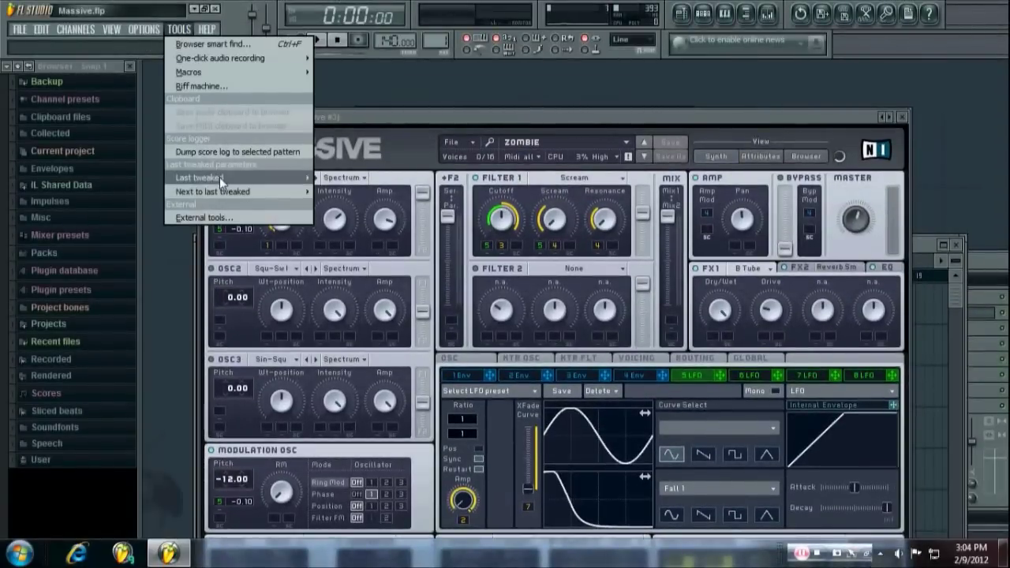
pyautogui.moveTo(219, 177)
pyautogui.click(357, 303)
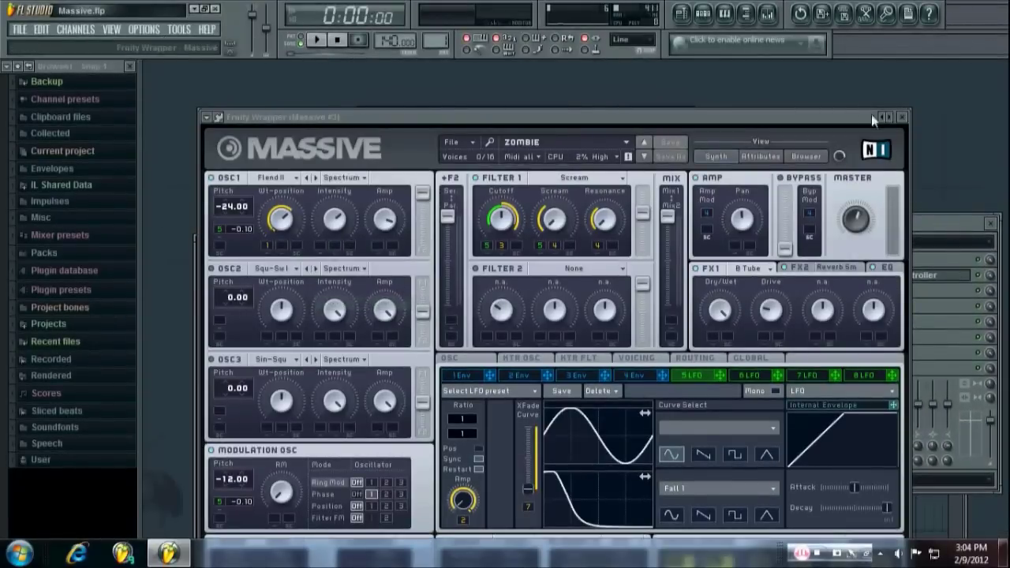
pyautogui.moveTo(871, 115); pyautogui.dragTo(876, 422)
pyautogui.click(892, 281)
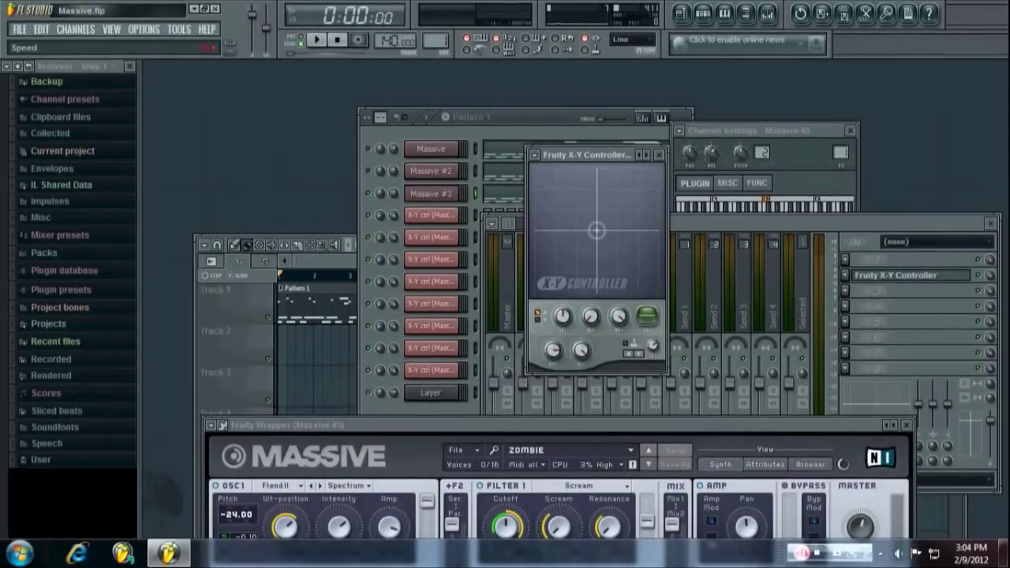
pyautogui.rightClick(563, 315)
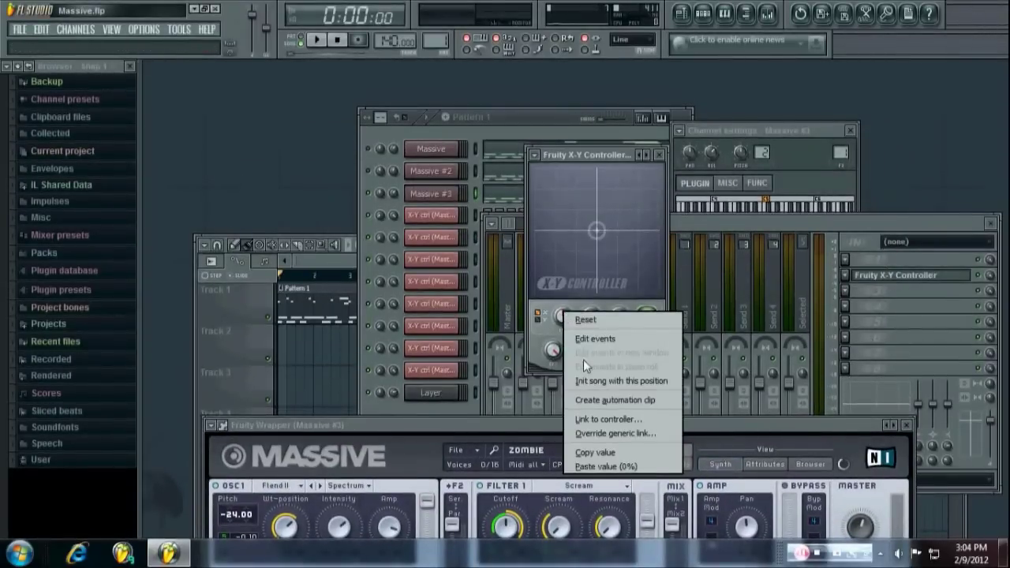
pyautogui.click(592, 468)
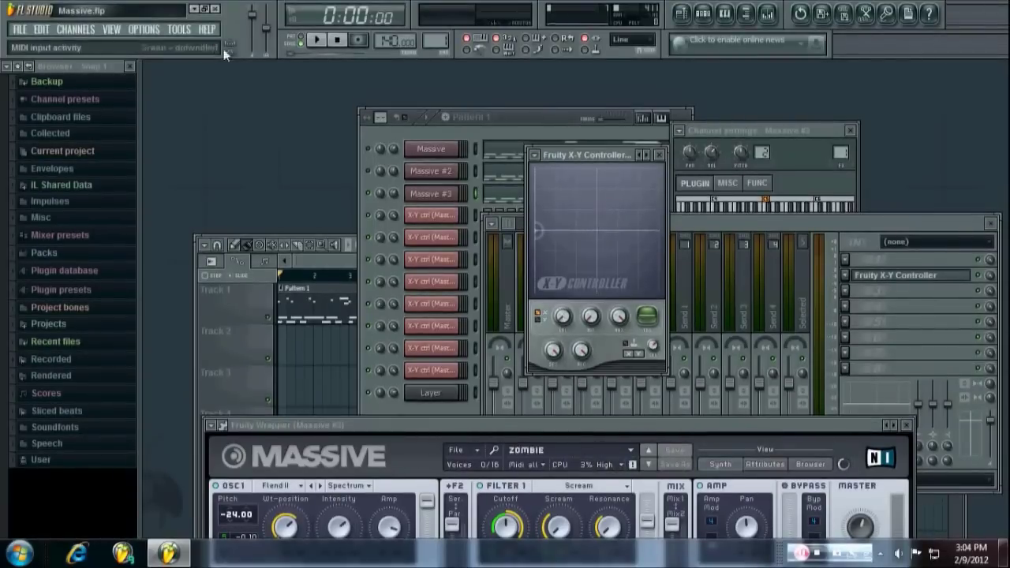
# Create an automation clip for the Insert 1 controller's X level, reposition the playlist, and delete the clip from Track 2.
pyautogui.rightClick(563, 317)
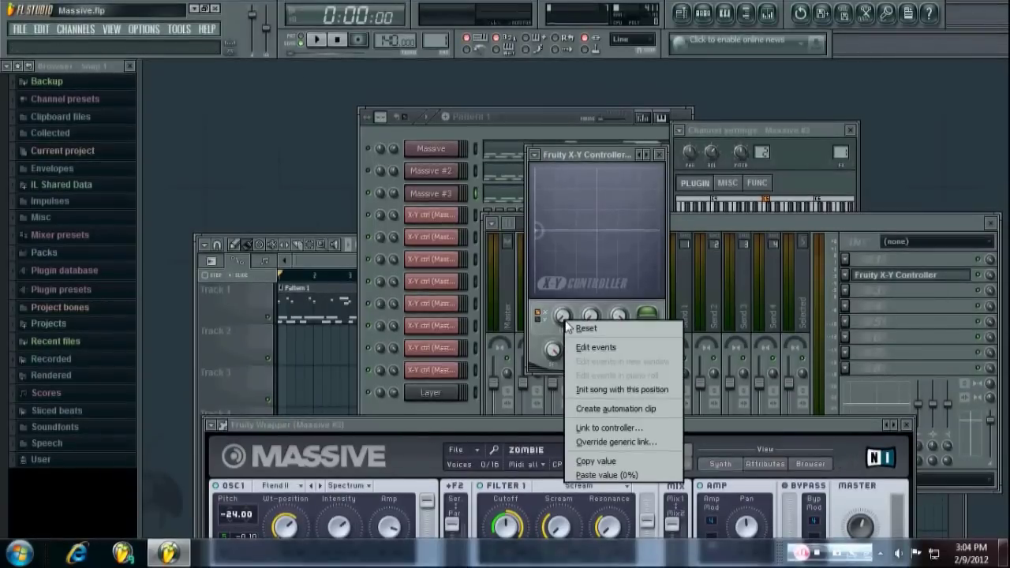
pyautogui.click(610, 410)
pyautogui.click(335, 258)
pyautogui.moveTo(569, 245); pyautogui.dragTo(544, 183)
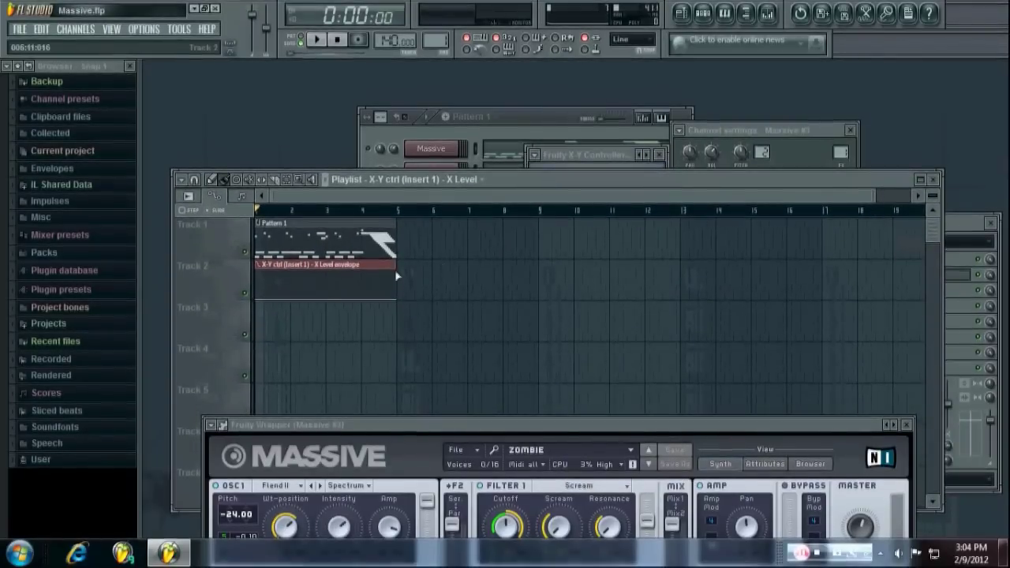
pyautogui.rightClick(364, 265)
# Set the lower 5 LFO ratio value in Massive #3 to 16.
pyautogui.moveTo(543, 426); pyautogui.dragTo(532, 124)
pyautogui.moveTo(461, 444); pyautogui.dragTo(460, 433)
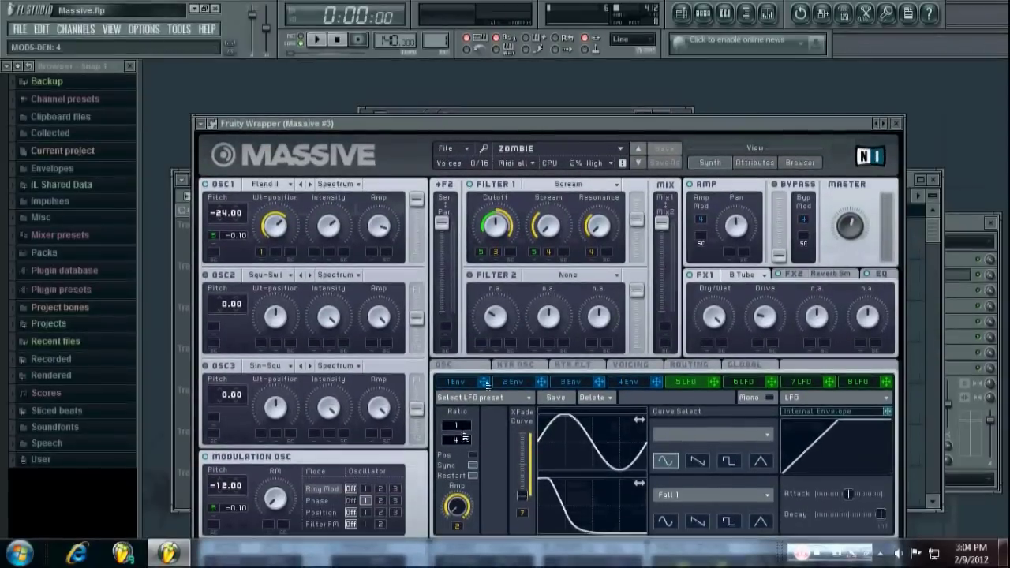
pyautogui.moveTo(579, 123)
pyautogui.mouseDown()
pyautogui.moveTo(584, 138)
pyautogui.moveTo(588, 128)
pyautogui.mouseUp()
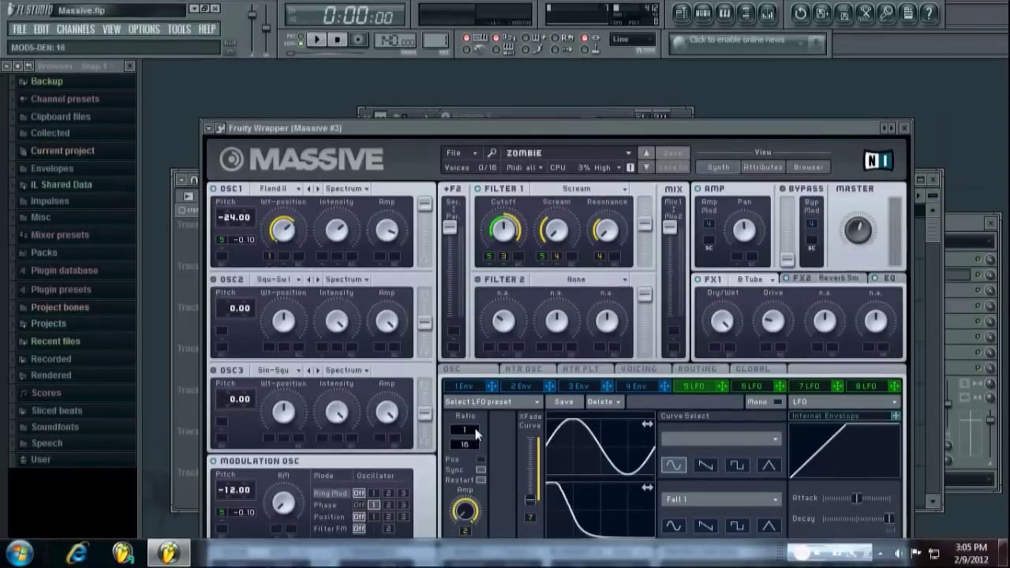
pyautogui.moveTo(475, 429); pyautogui.dragTo(475, 431)
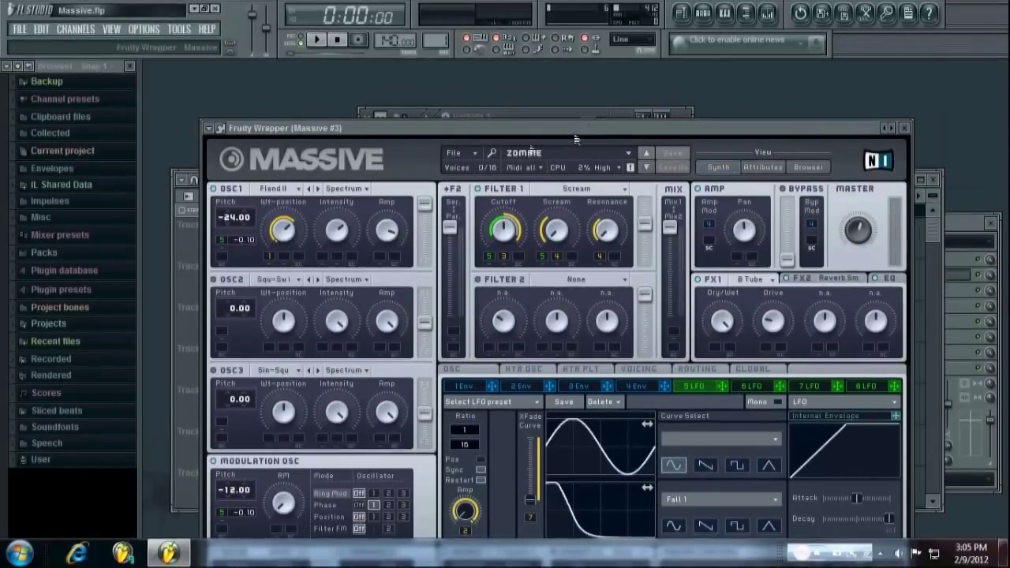
# Copy the last tweaked MOD5-DEN value and paste it onto the X level of Insert 1's Fruity X-Y Controller.
pyautogui.click(178, 30)
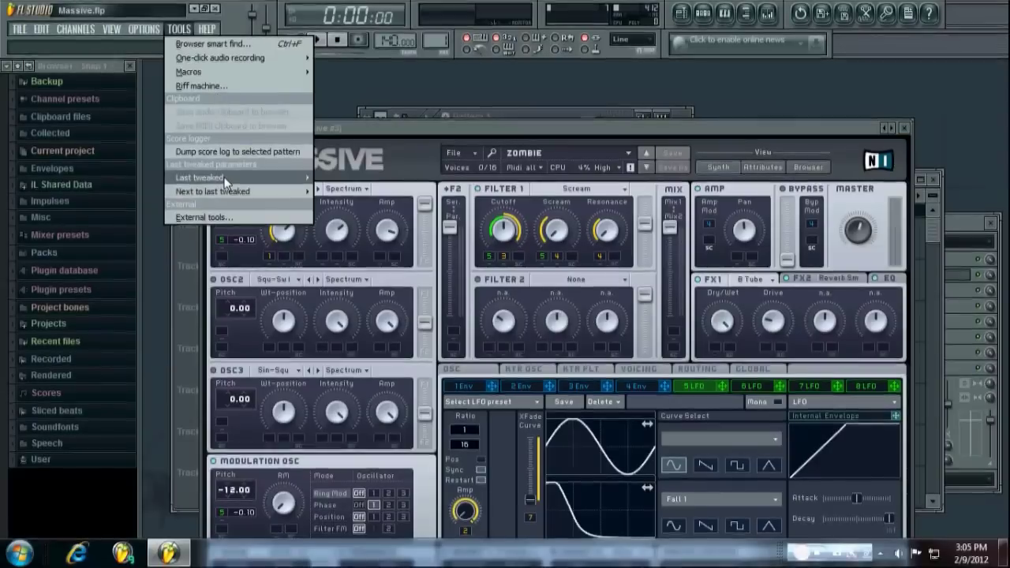
pyautogui.moveTo(241, 180)
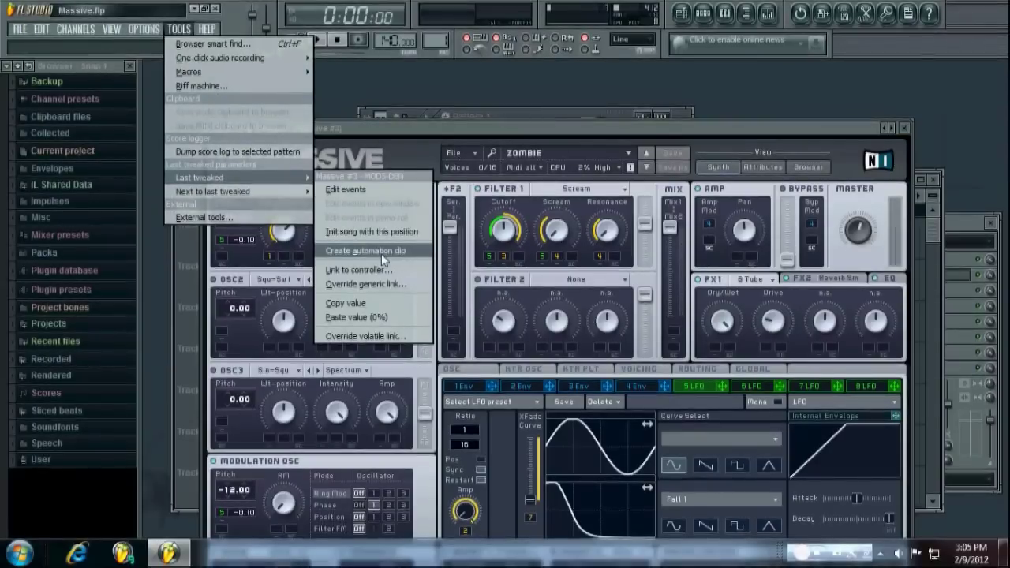
pyautogui.click(382, 303)
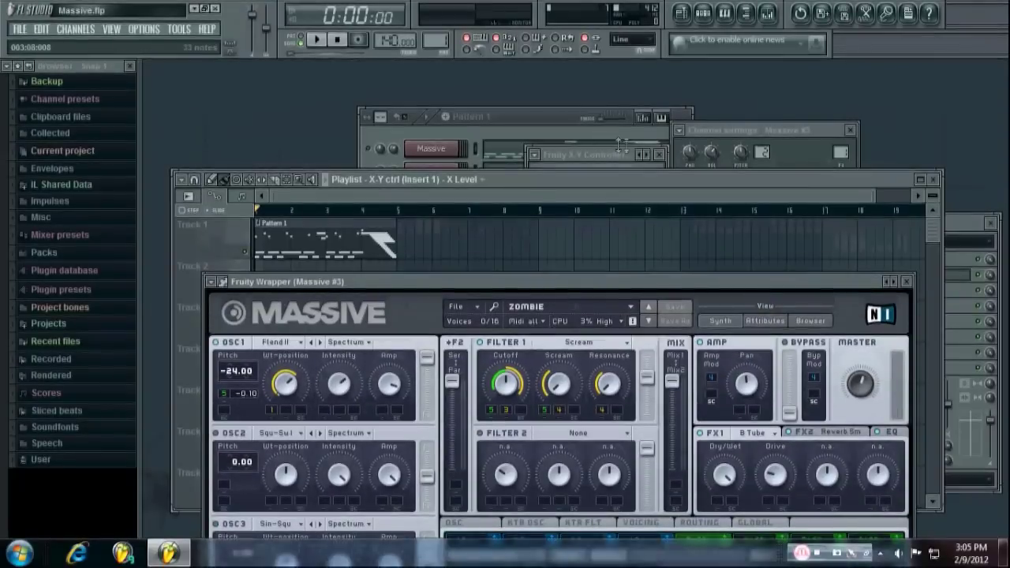
pyautogui.click(624, 153)
pyautogui.moveTo(606, 282); pyautogui.dragTo(611, 387)
pyautogui.rightClick(568, 322)
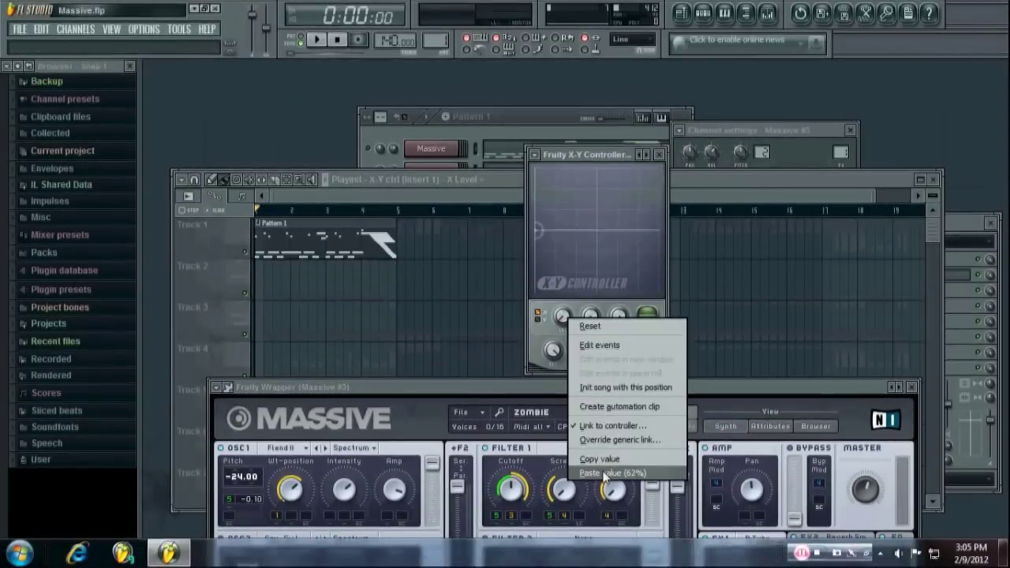
pyautogui.click(616, 474)
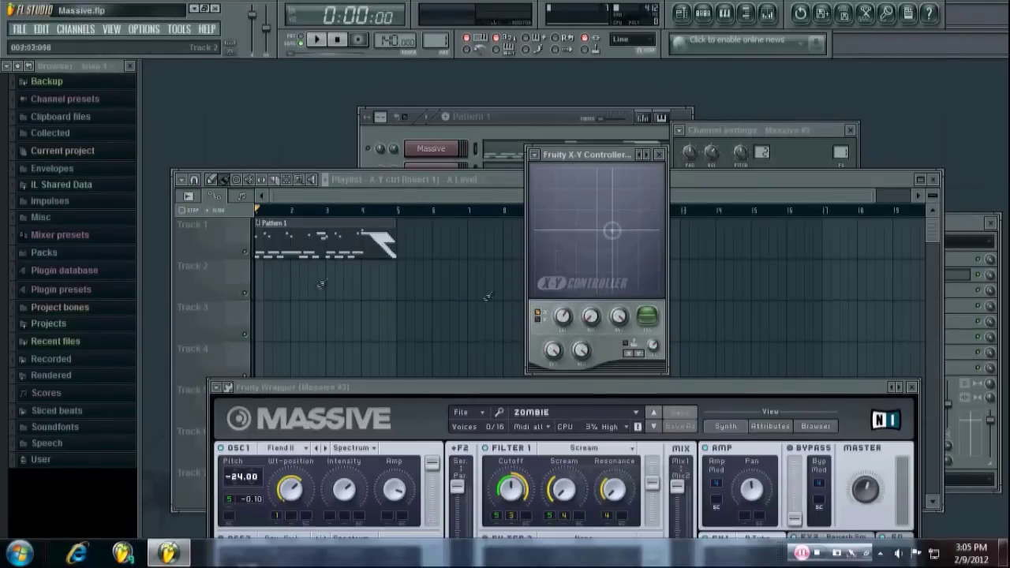
# Create an automation clip for the Insert 1 controller's X level, and close the Massive #3 plugin window.
pyautogui.rightClick(565, 317)
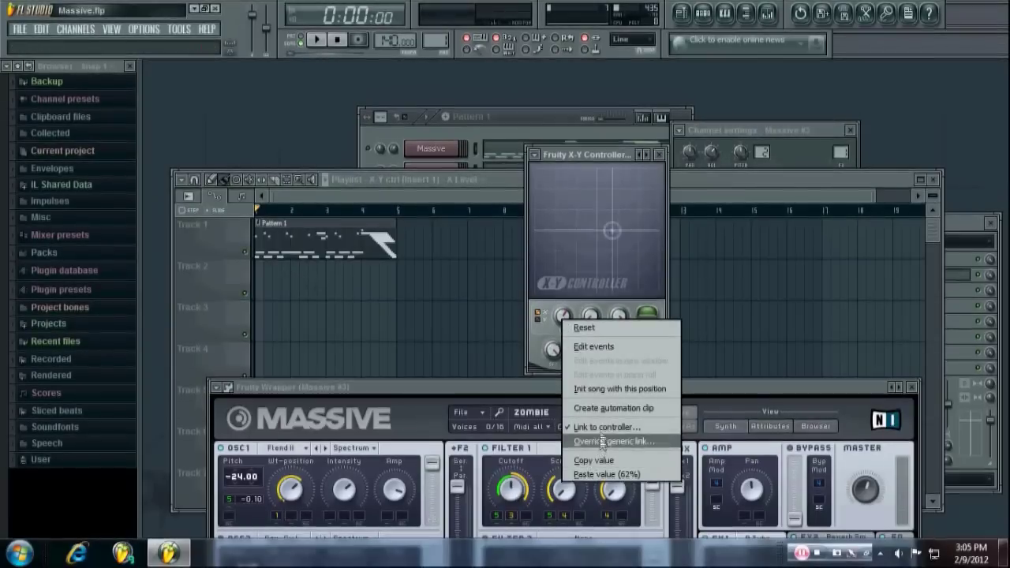
pyautogui.click(614, 407)
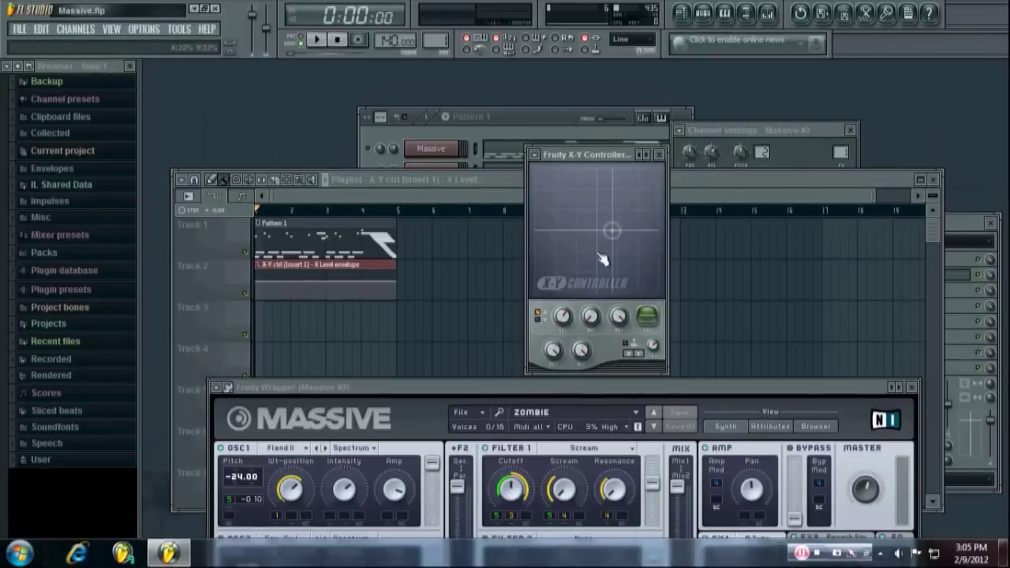
pyautogui.click(534, 118)
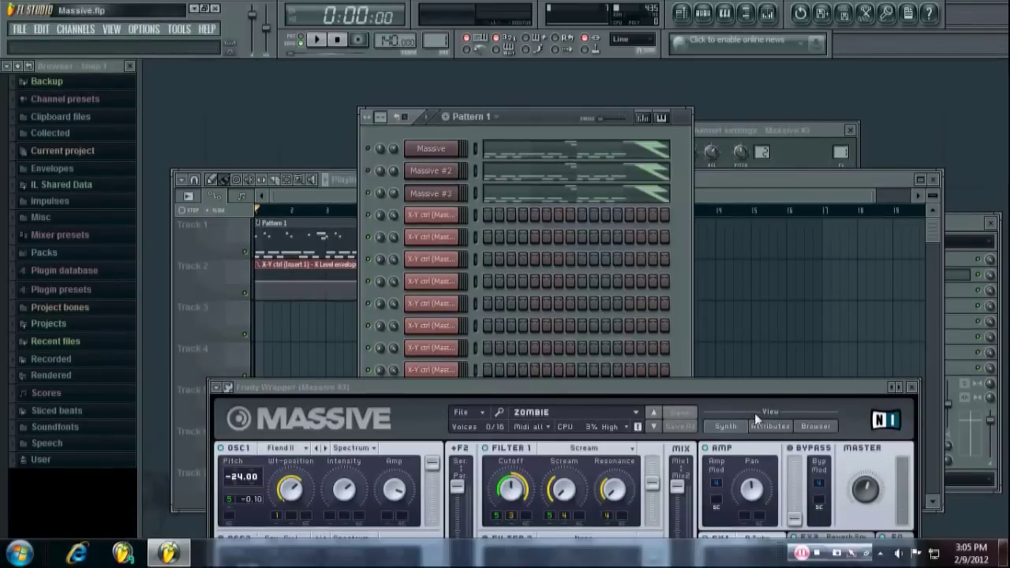
pyautogui.click(912, 387)
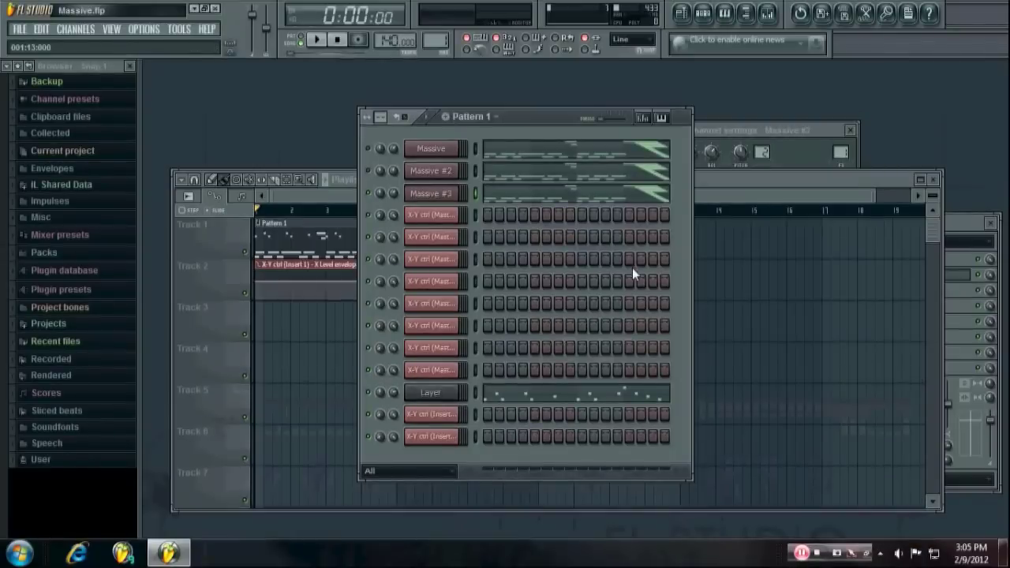
# Select the Layer channel in the channel rack and close the playlist.
pyautogui.click(475, 393)
pyautogui.doubleClick(795, 179)
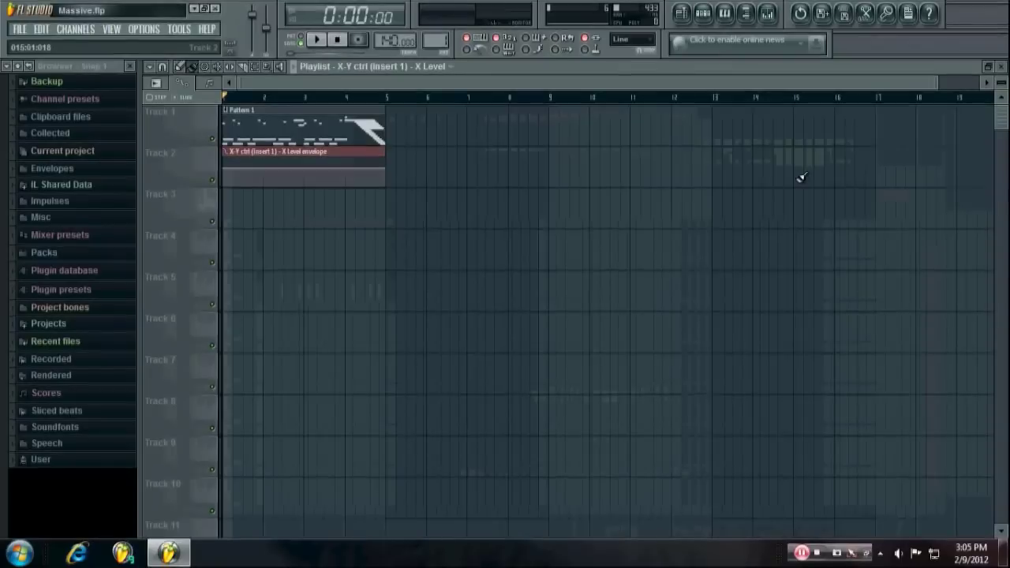
pyautogui.doubleClick(796, 65)
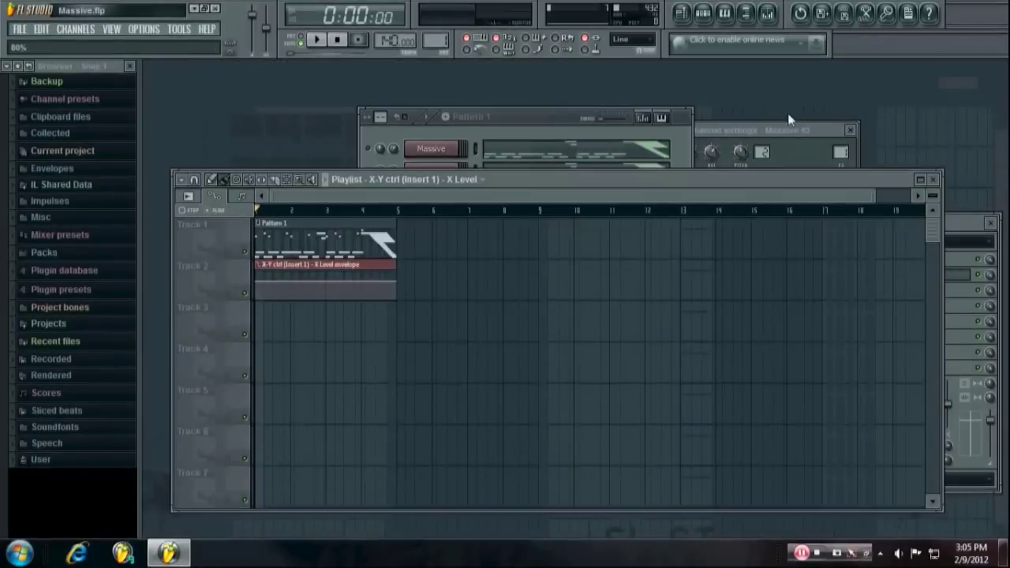
pyautogui.doubleClick(772, 181)
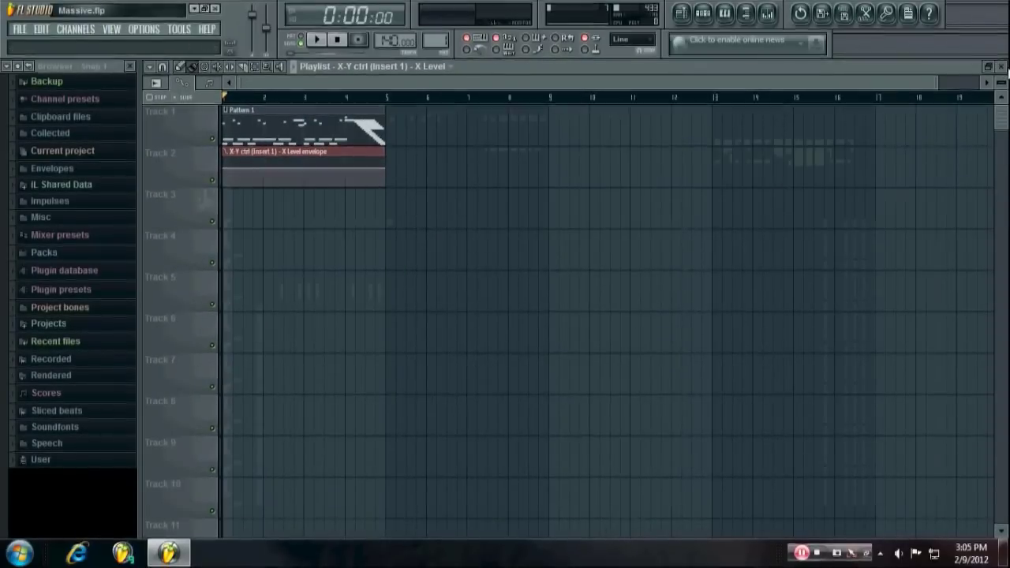
pyautogui.click(1000, 67)
# Open the Master track's Fruity X-Y Controller from the mixer and open the Layer channel's settings.
pyautogui.click(780, 222)
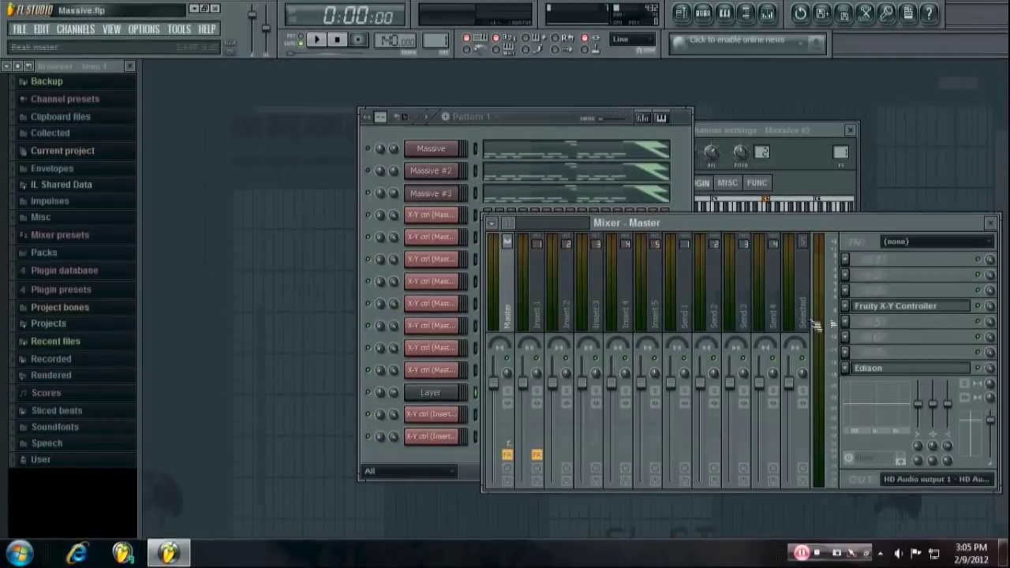
pyautogui.click(896, 308)
pyautogui.click(896, 307)
pyautogui.click(894, 308)
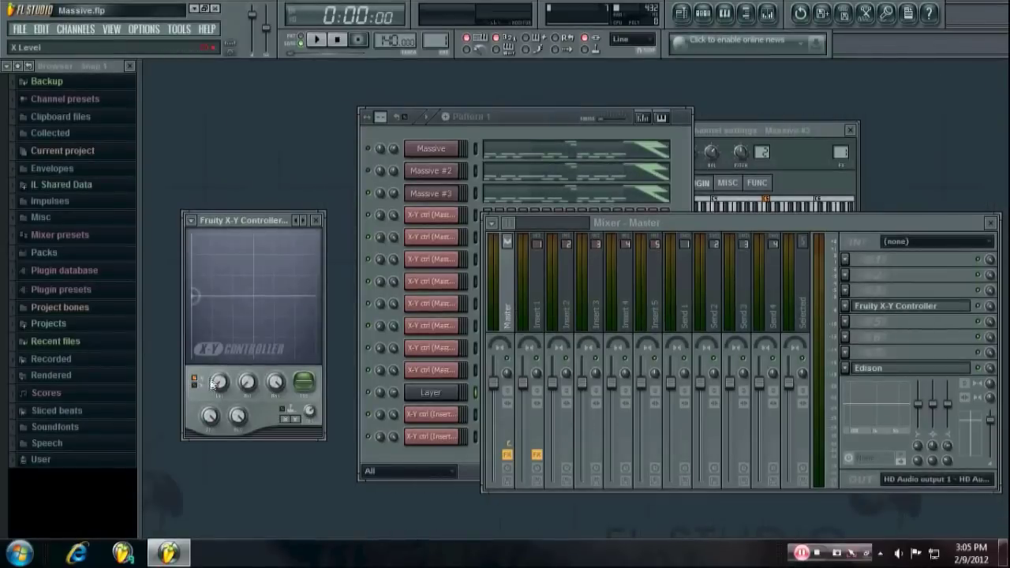
pyautogui.click(431, 393)
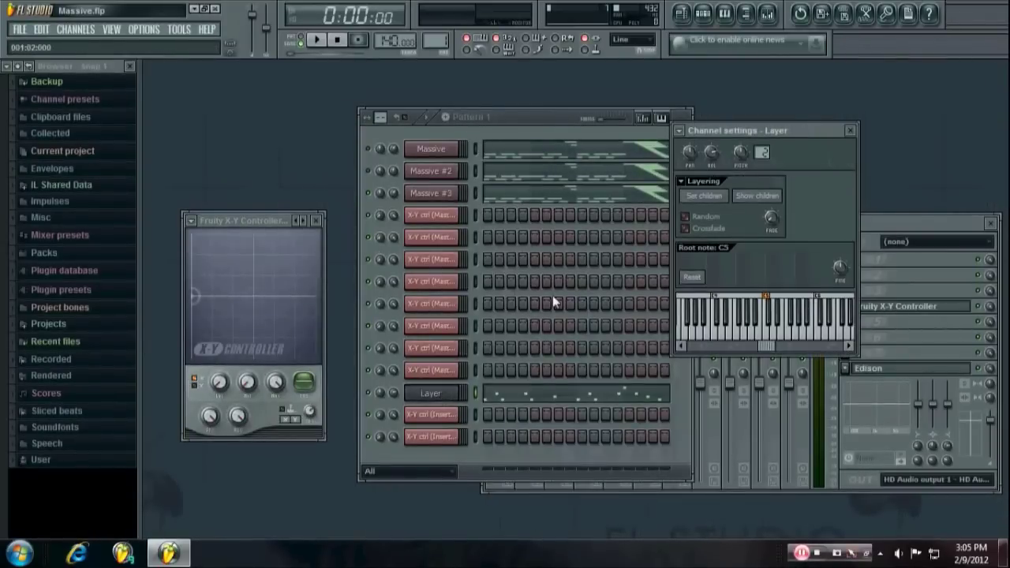